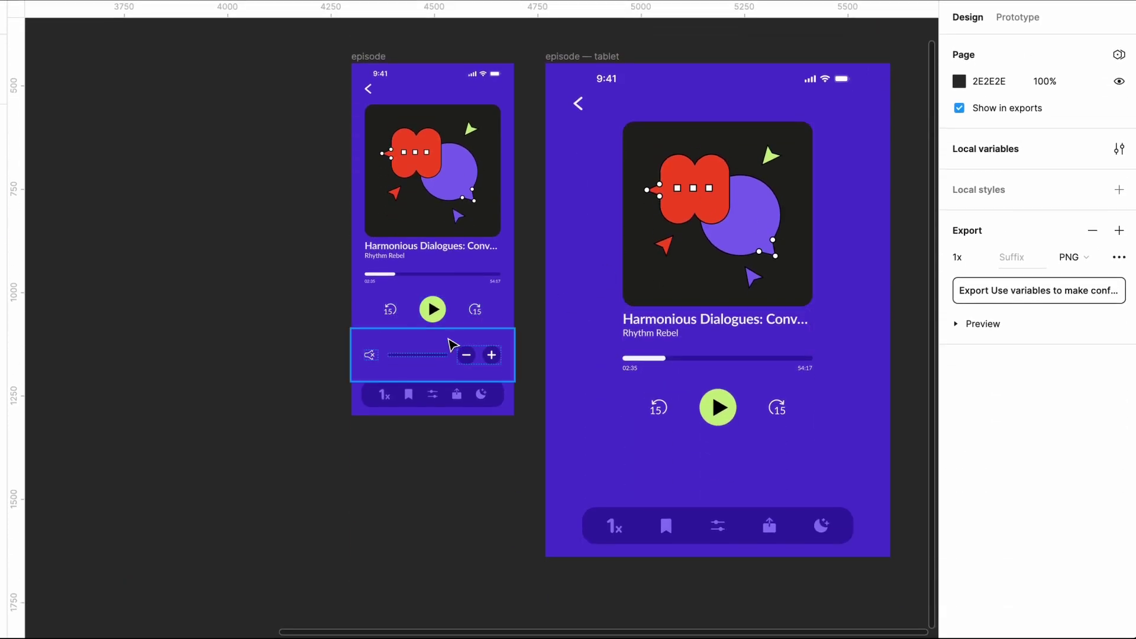
Copy the volume controls row into the tablet frame, set it to Hug and centre it horizontally
left_click_drag(453, 345, 733, 453)
left_click(1123, 94)
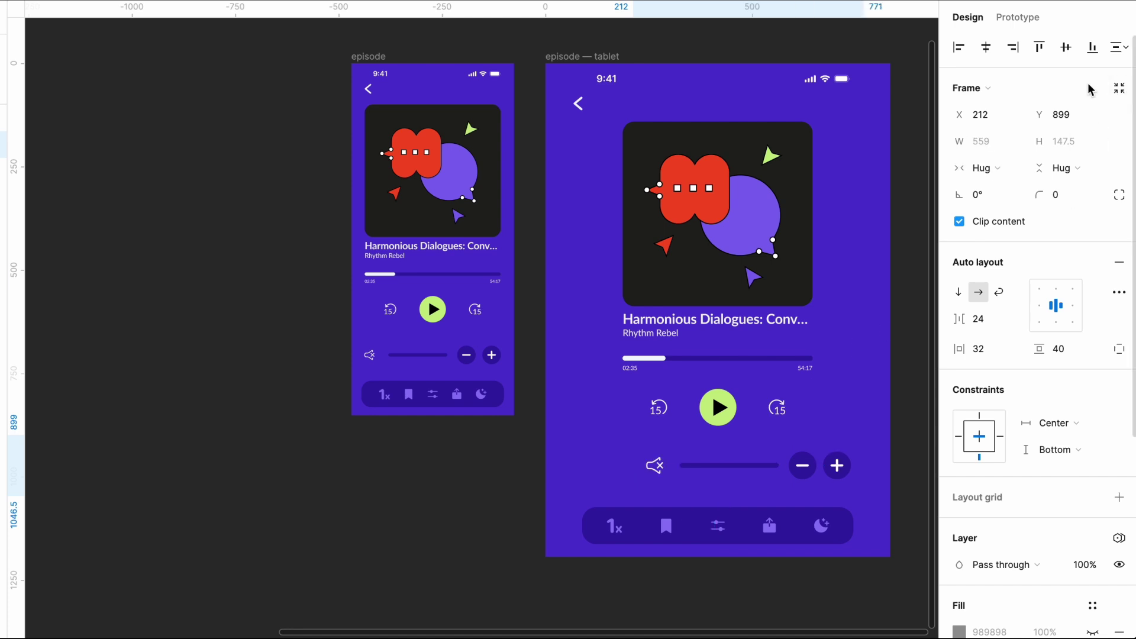
left_click(987, 51)
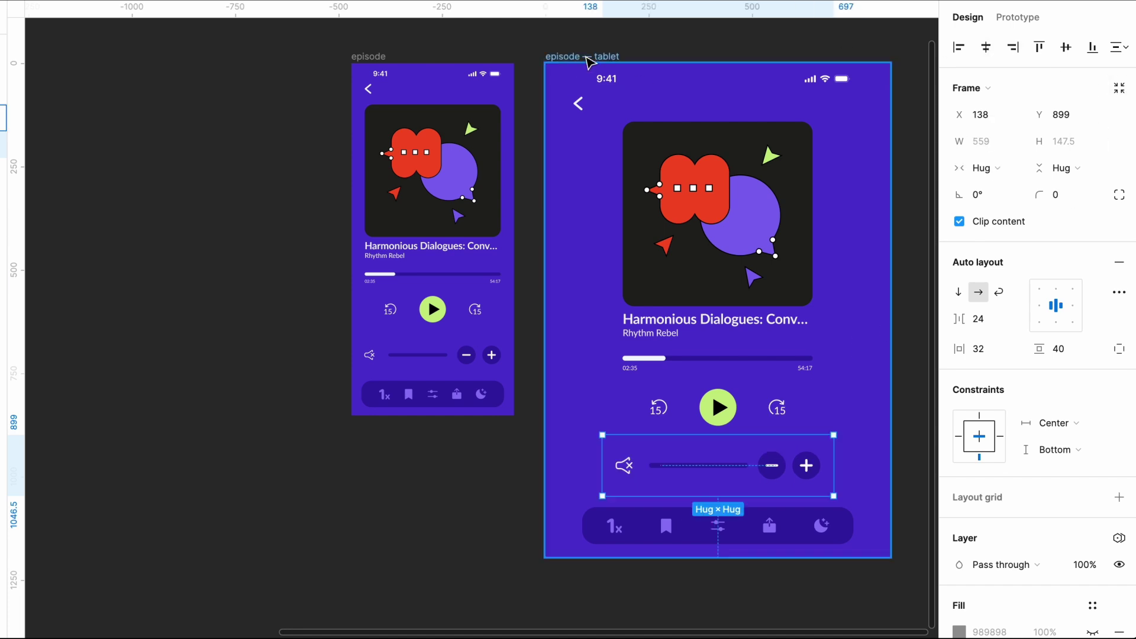
Preview the tablet frame and raise the volume once
left_click(588, 57)
key("shift+space")
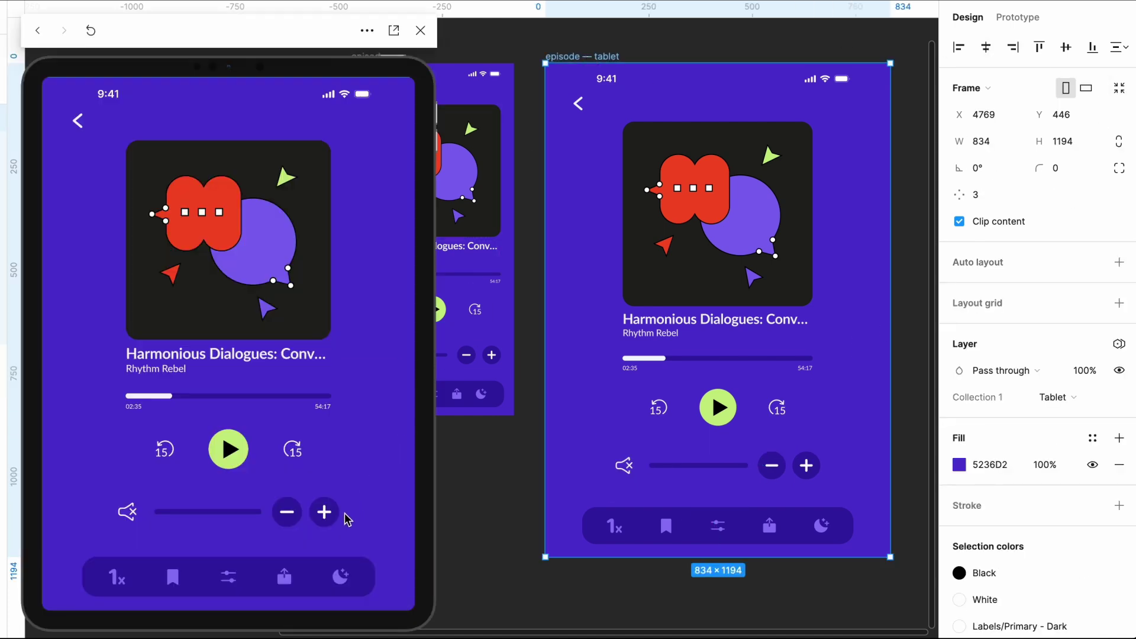
left_click(325, 516)
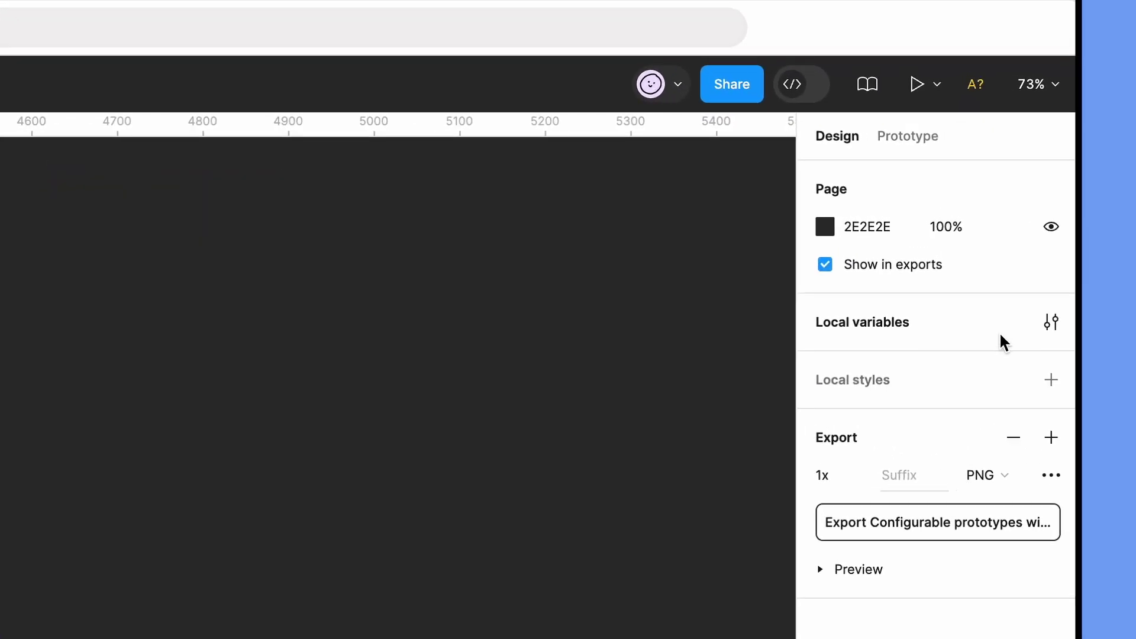
In Local variables, group volume, maxVolume and increment together and name the group 'Volume control'
left_click(1051, 335)
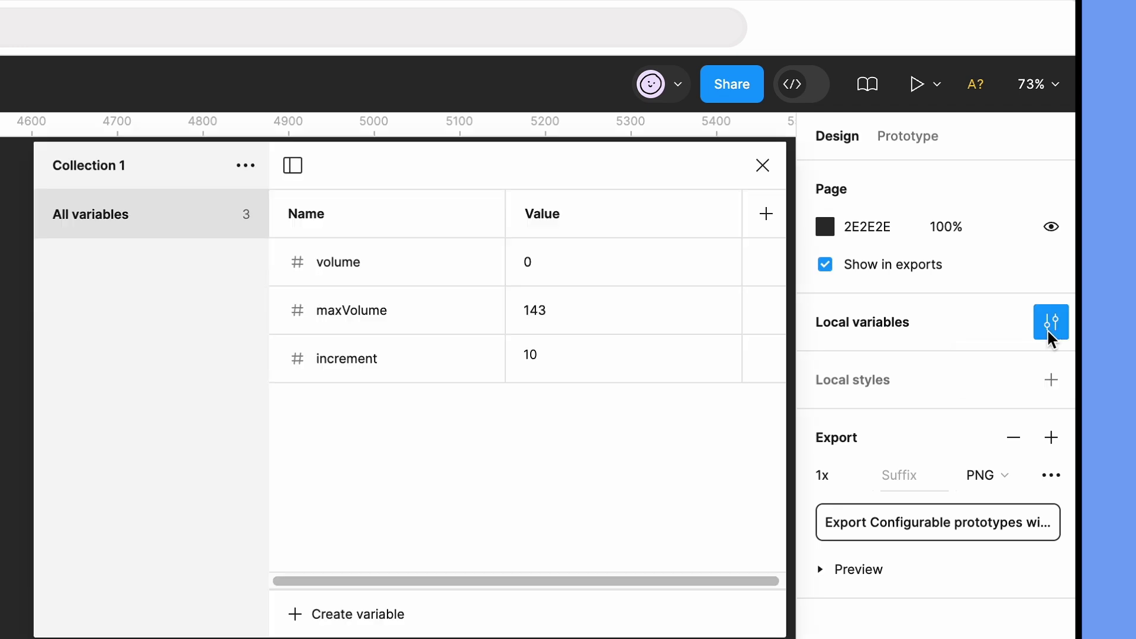
key("shift")
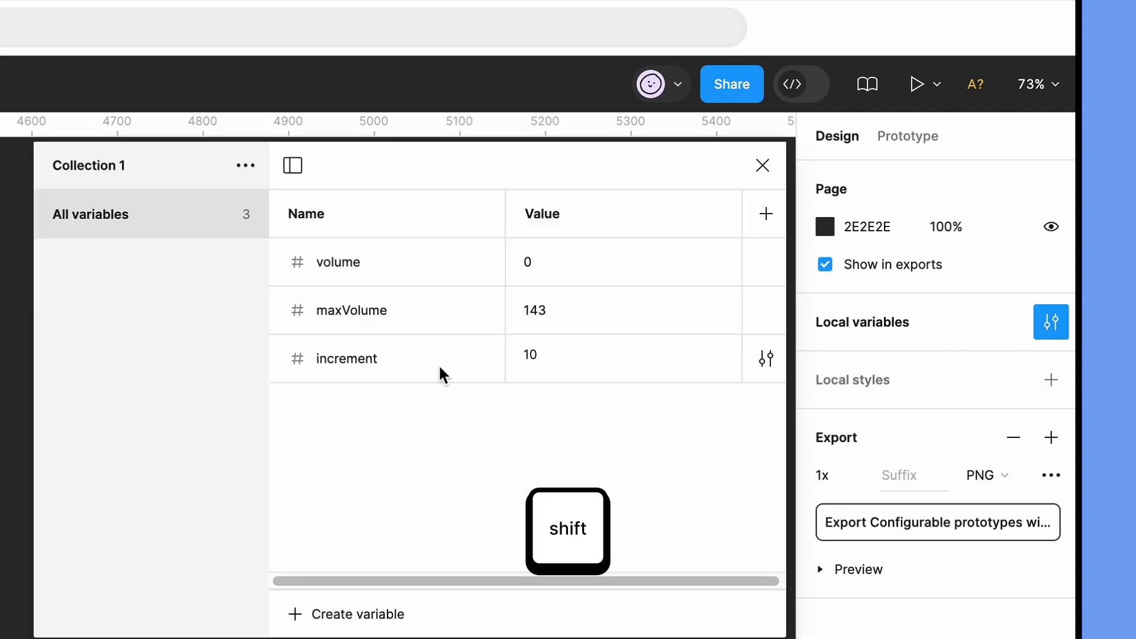
left_click(443, 375, "shift")
left_click(438, 282, "shift")
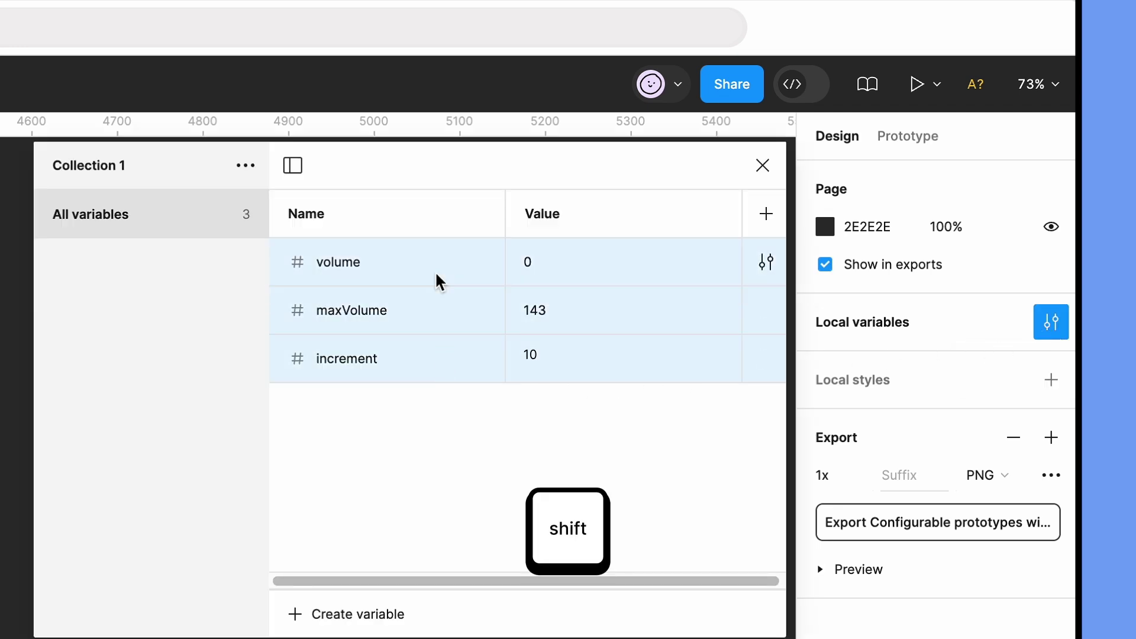
right_click(439, 282)
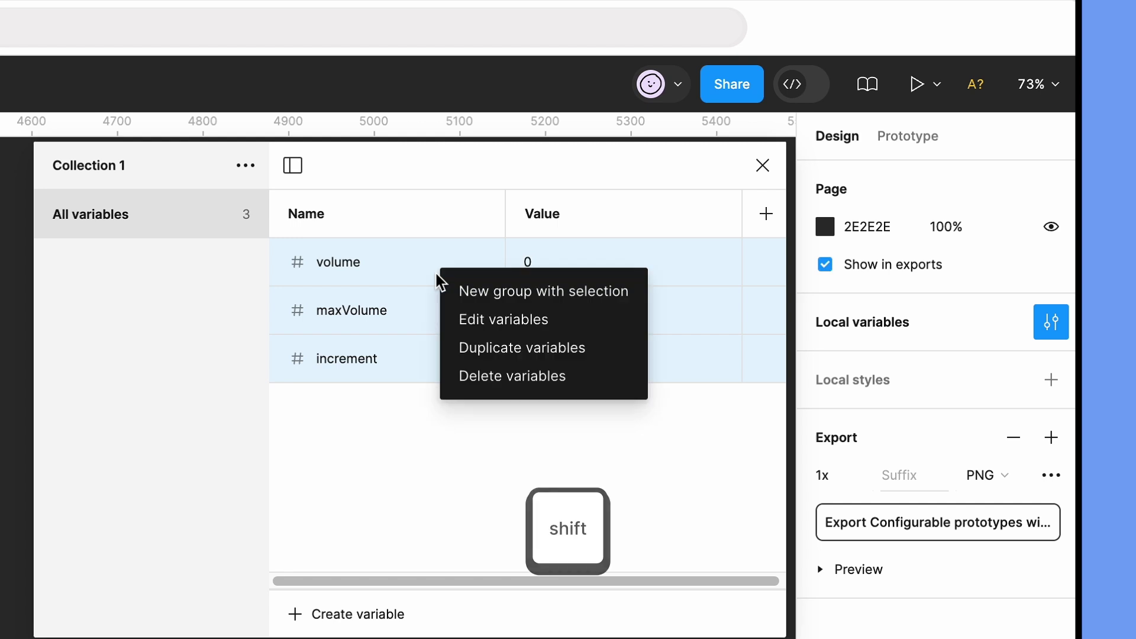
left_click(452, 303)
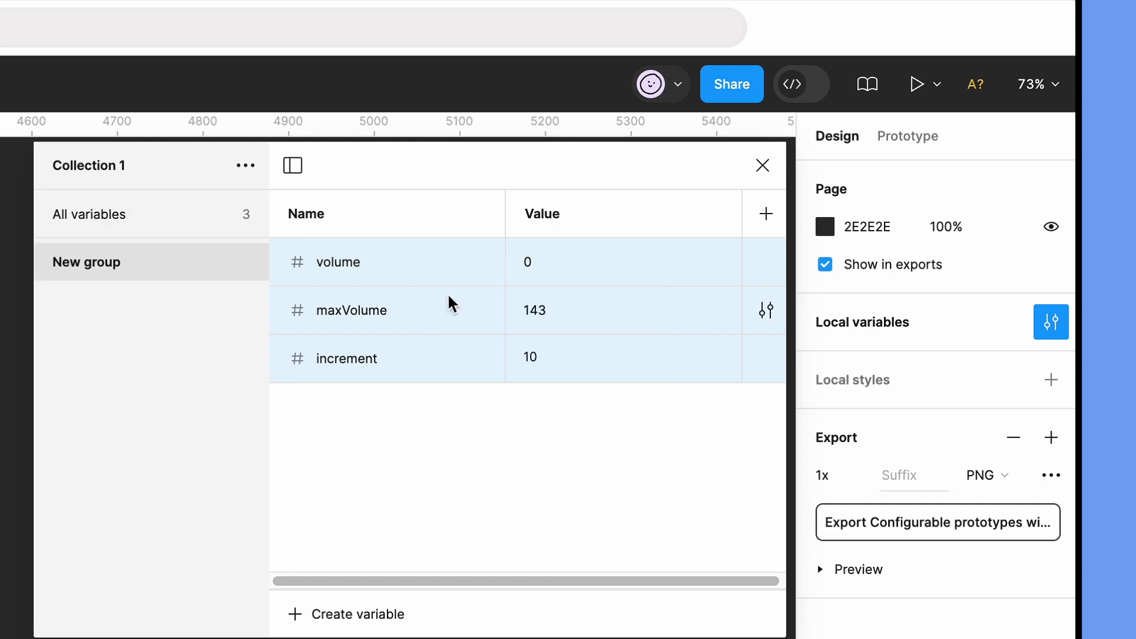
double_click(123, 267)
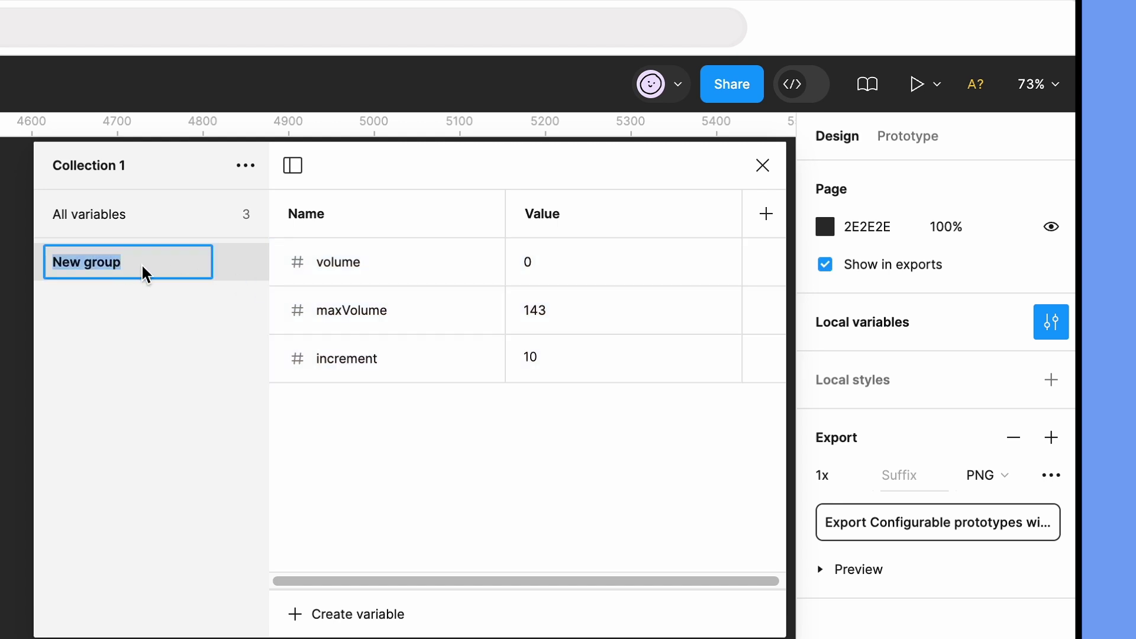
type("Volume control")
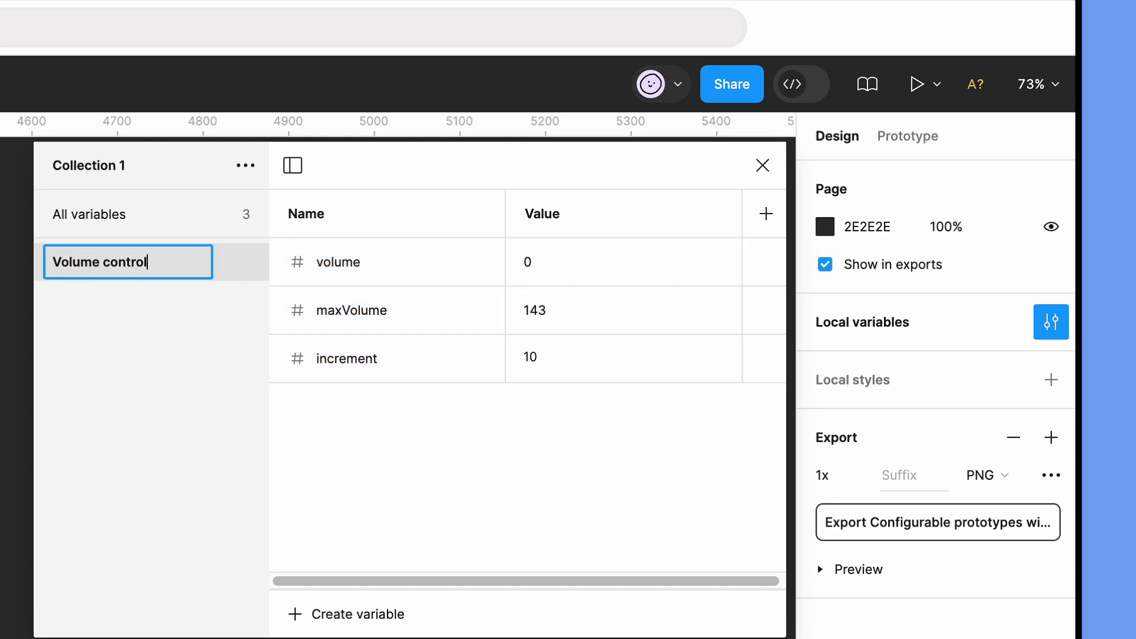
key("Return")
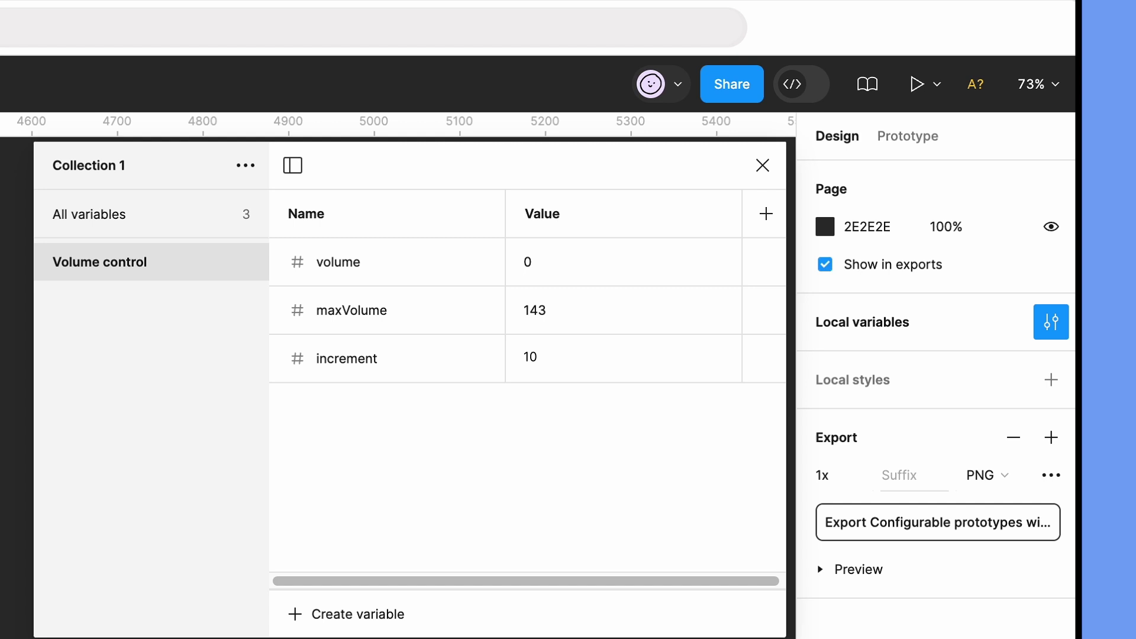
left_click(138, 224)
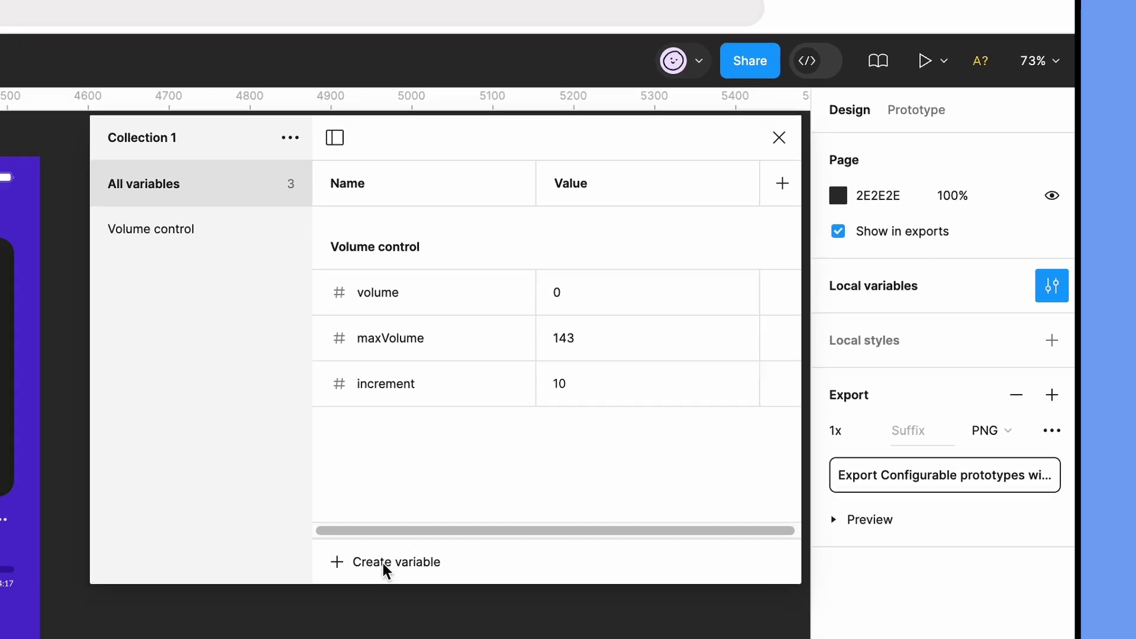
Create a String variable iconProperty with the value 'Current volume'
left_click(345, 616)
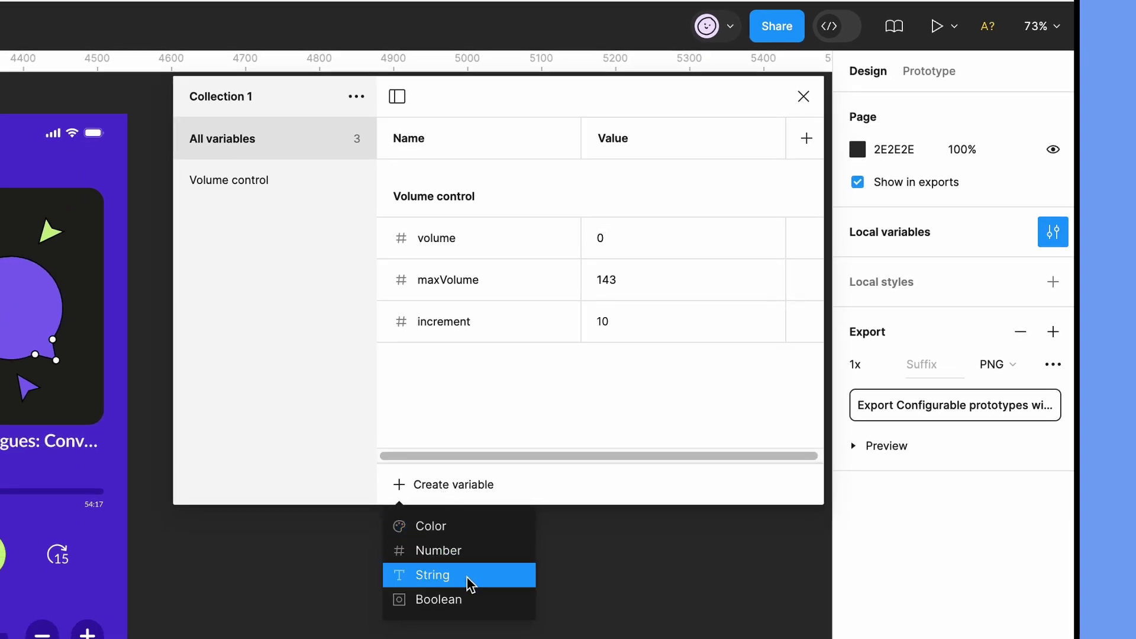
left_click(471, 575)
type("iconProperty")
key("Tab")
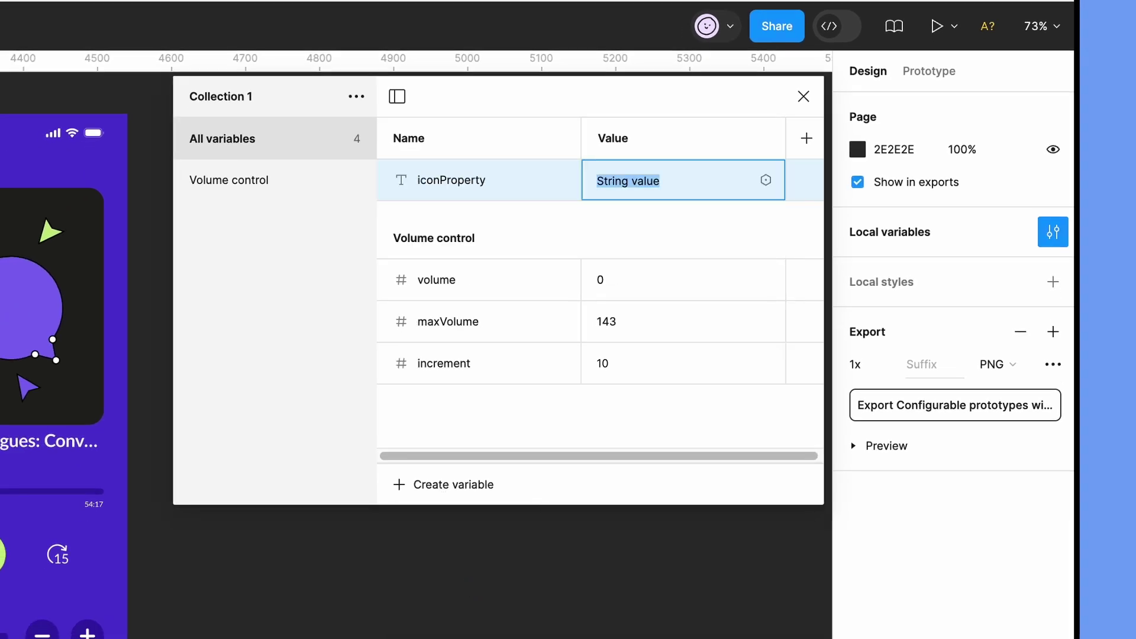
type("Current volume")
key("Return")
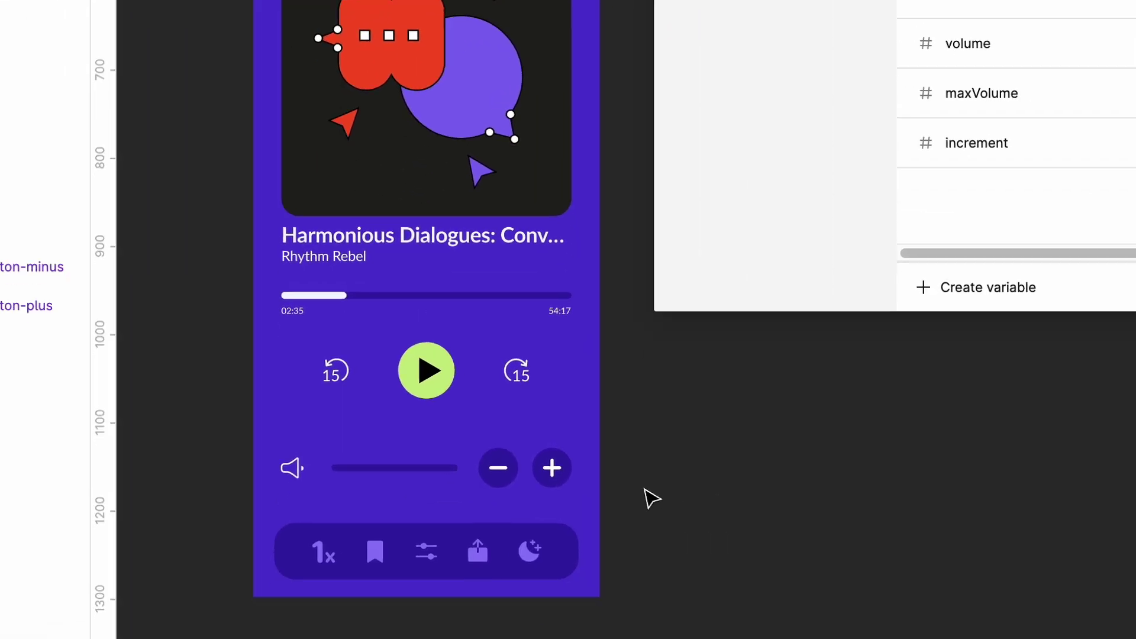
Bind the speaker icon's Volume property to iconProperty
left_click(467, 430)
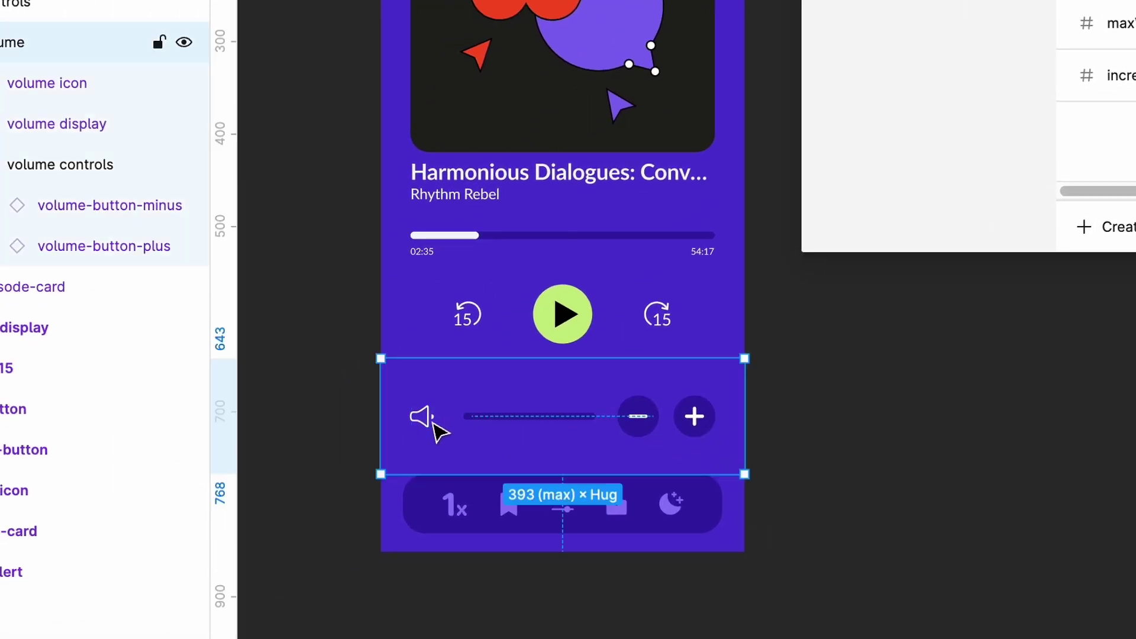
left_click(435, 431)
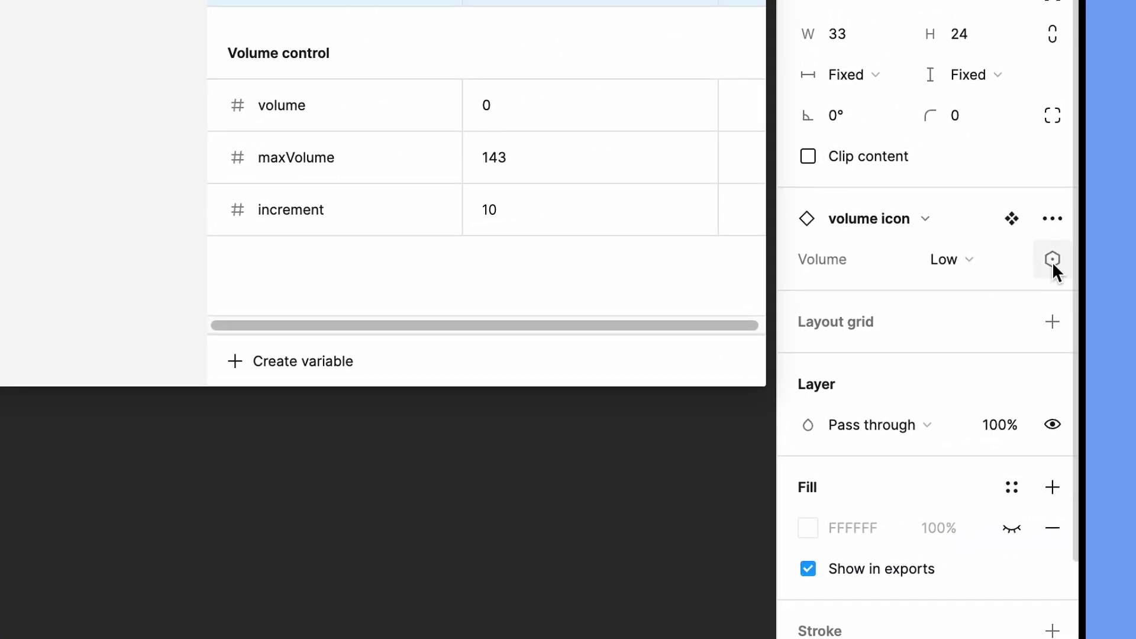
left_click(1052, 261)
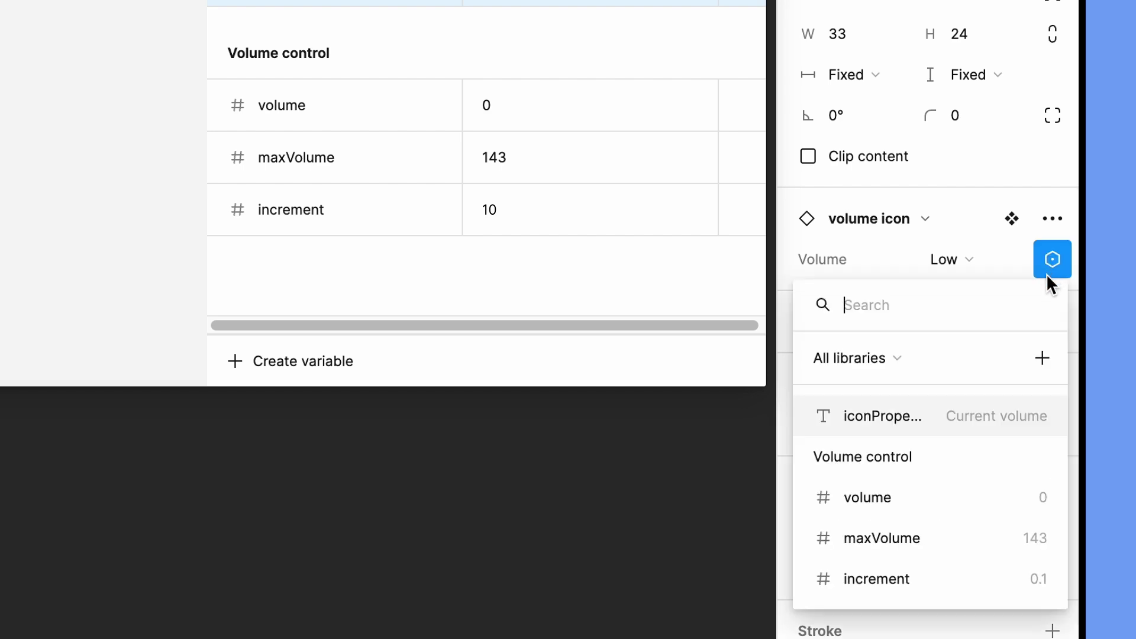
left_click(969, 428)
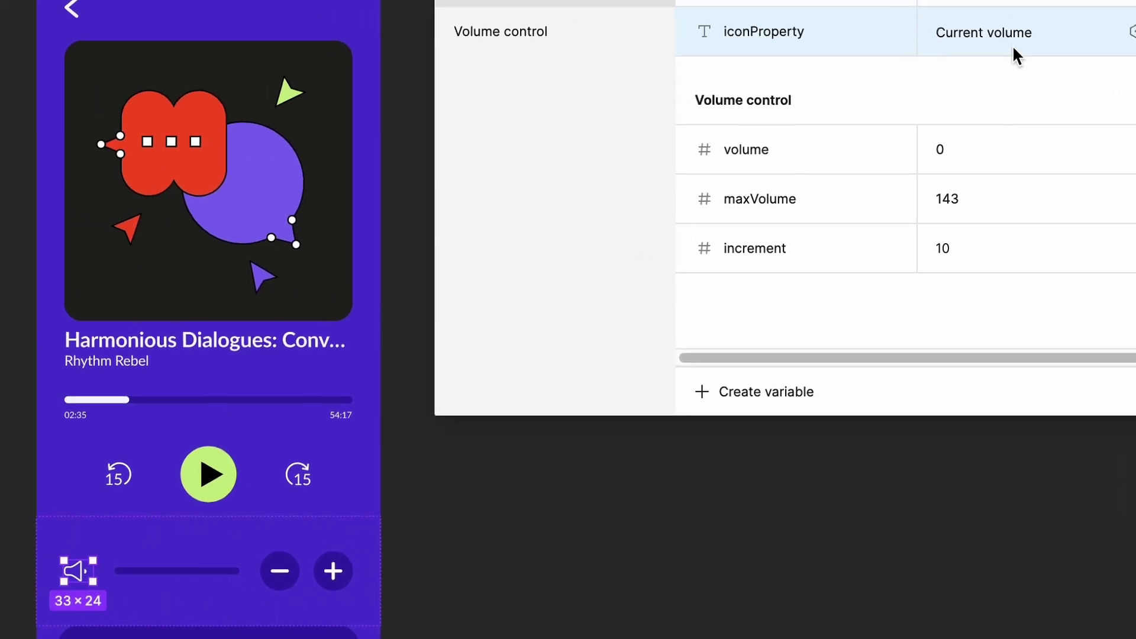
Change iconProperty's value to 'Mute' and check the icon's Volume property options
double_click(1014, 45)
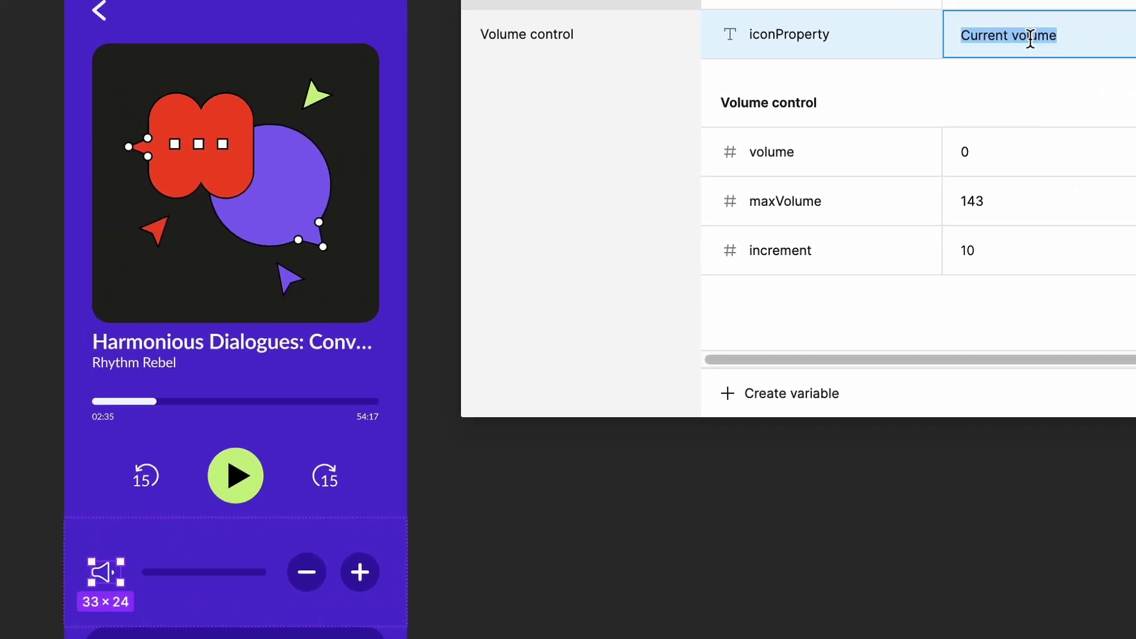
type("Mute")
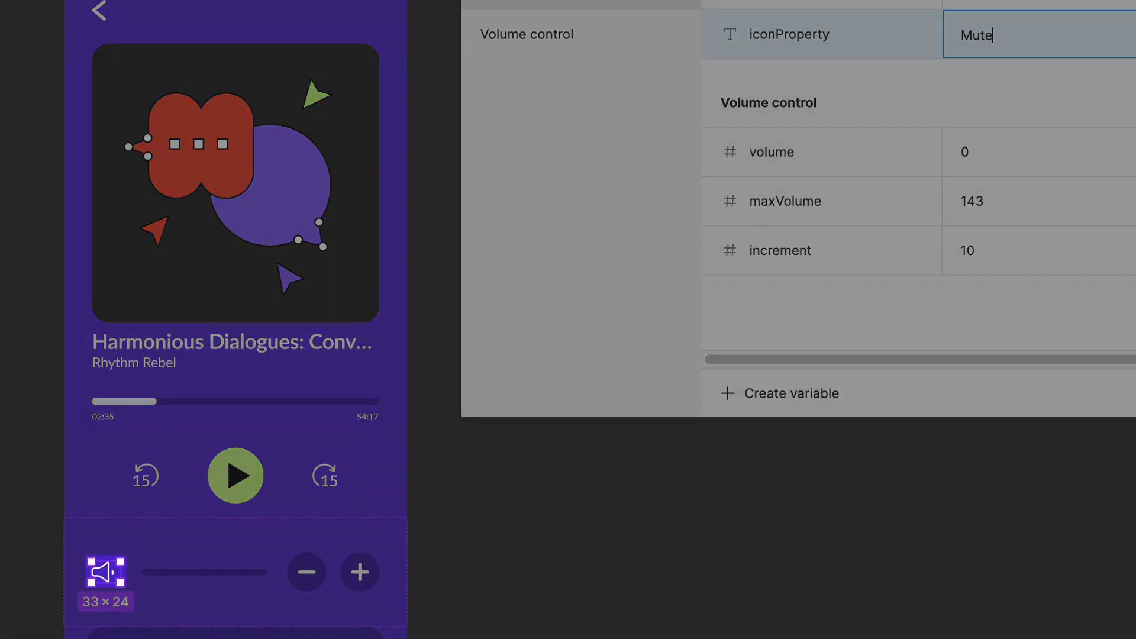
key("Return")
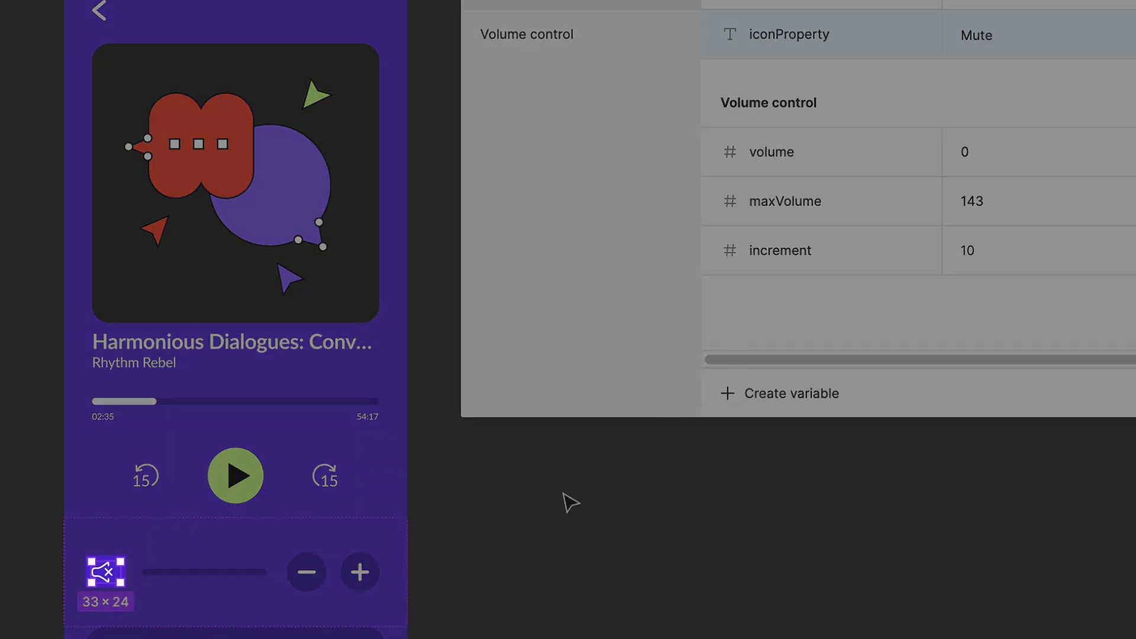
left_click(488, 576)
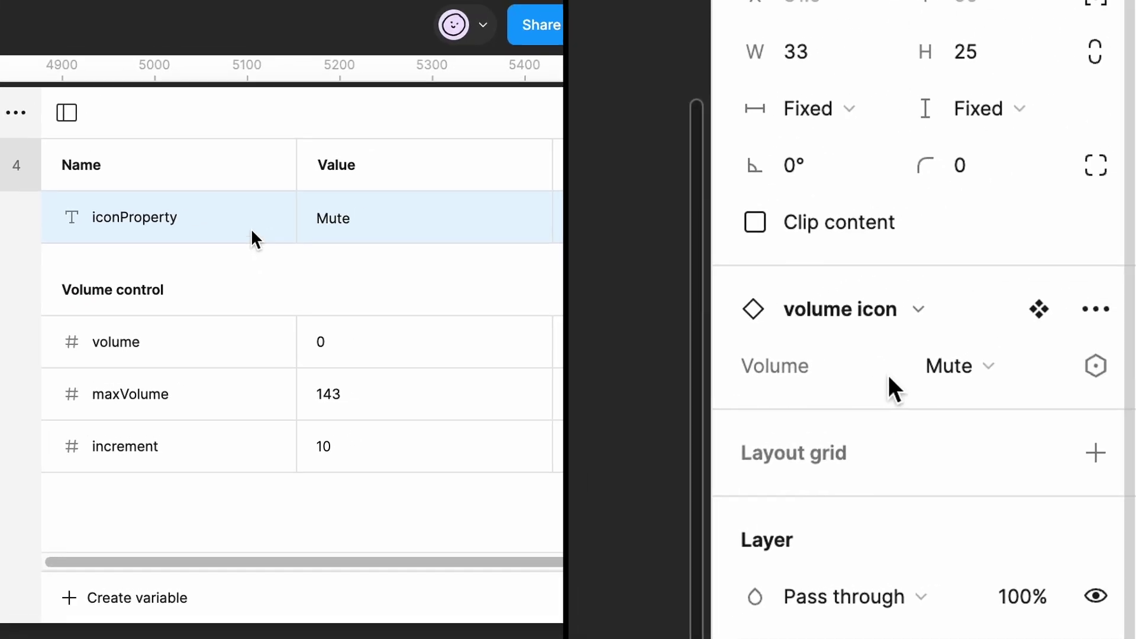
left_click(1039, 374)
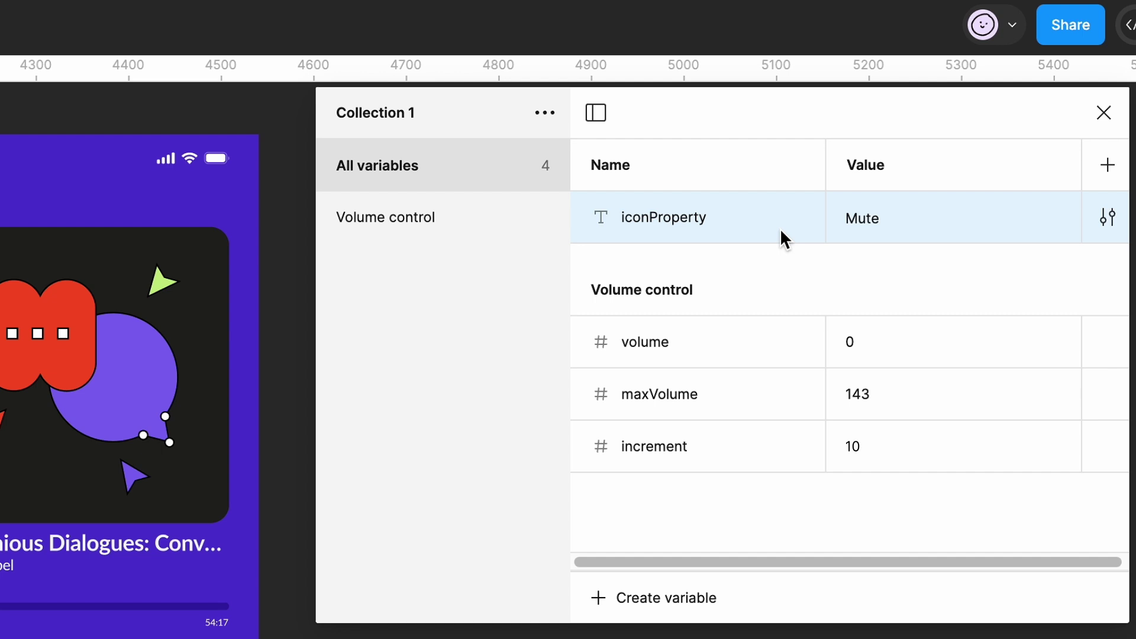
Put iconProperty into a new variable group and name it 'Icon'
right_click(782, 238)
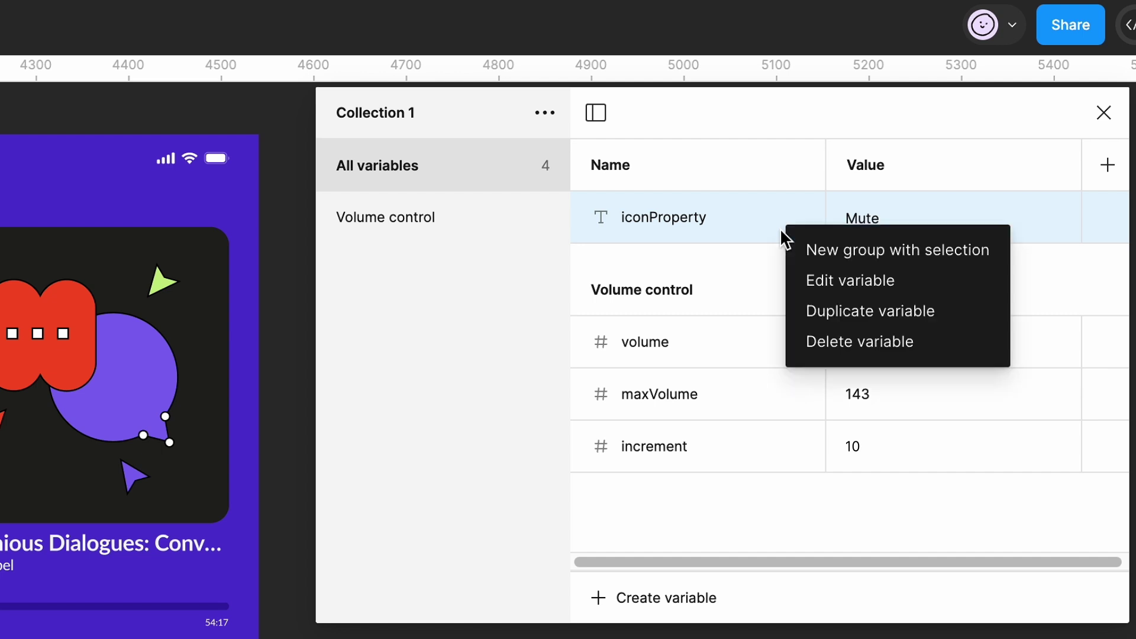
left_click(816, 249)
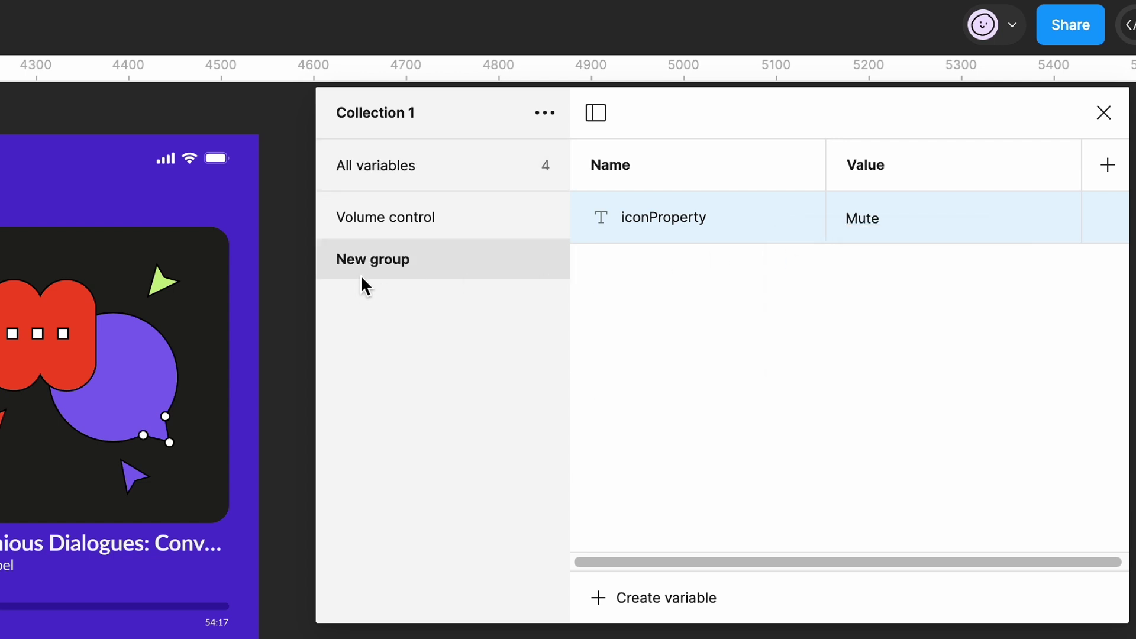
double_click(378, 258)
type("Icon")
key("Return")
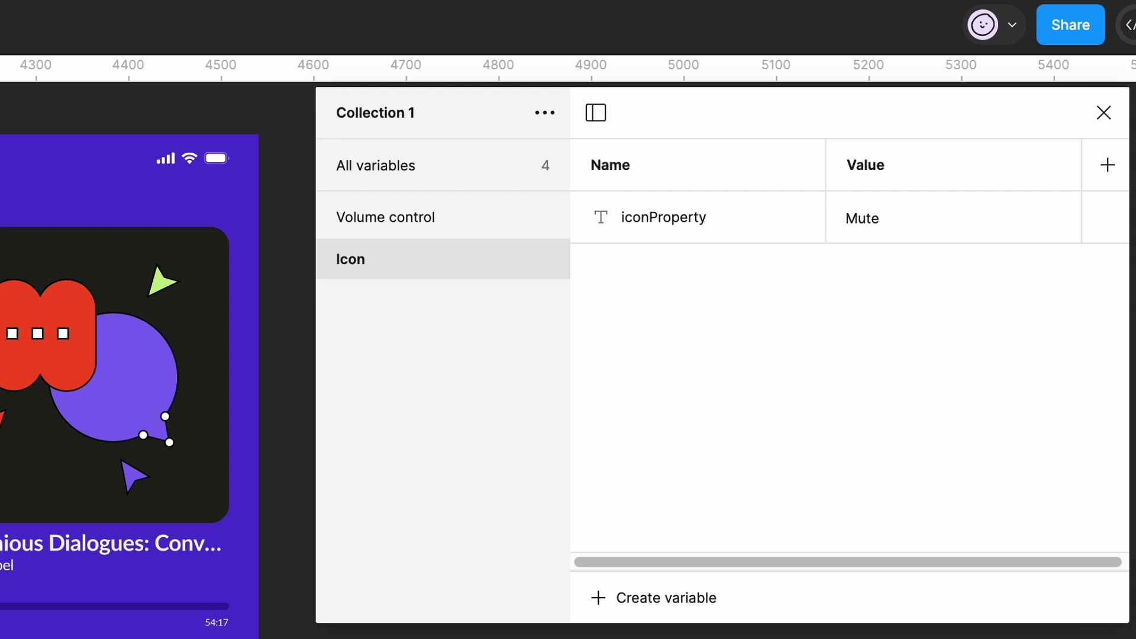
Create a Number variable mediumPercent with the value 0.4
left_click(408, 179)
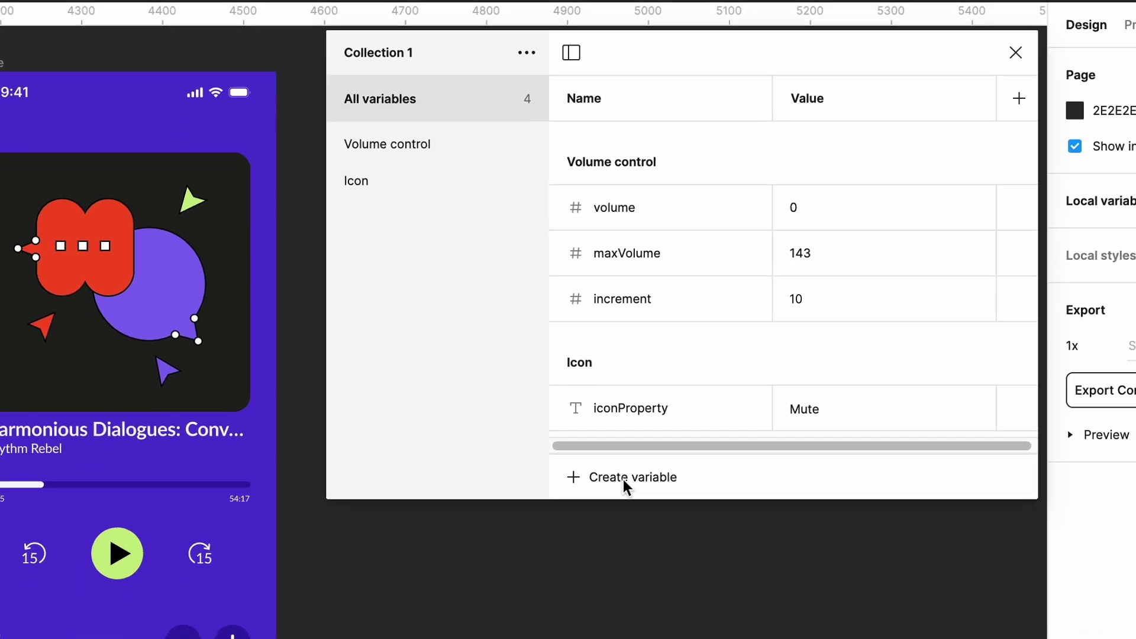
left_click(655, 599)
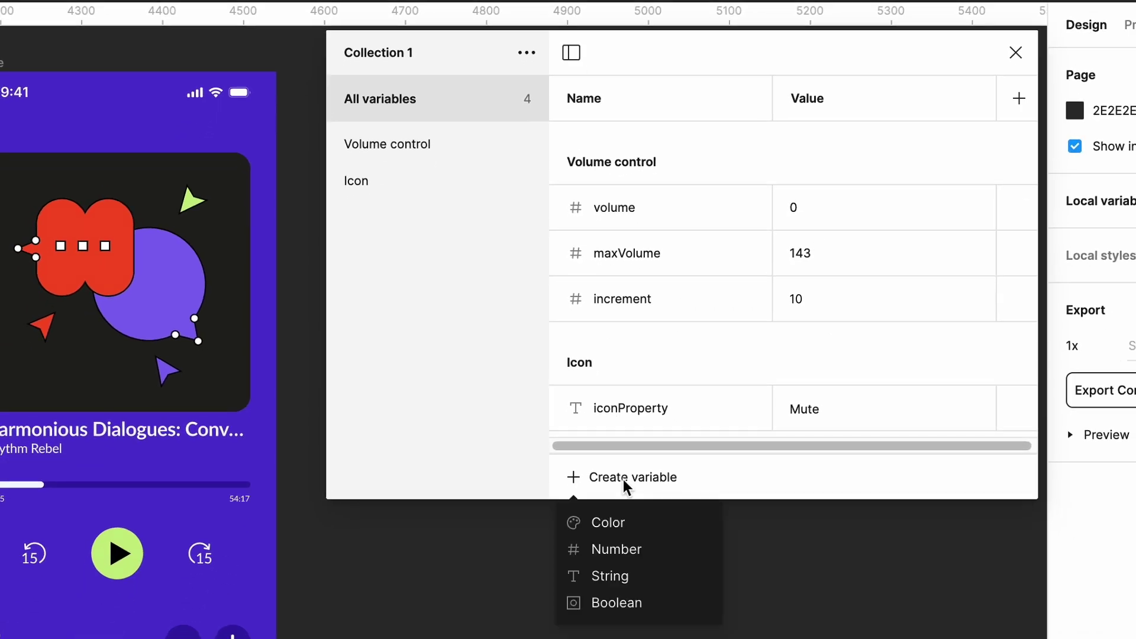
left_click(665, 551)
type("mediumPercent")
key("Tab")
type(".4")
key("Return")
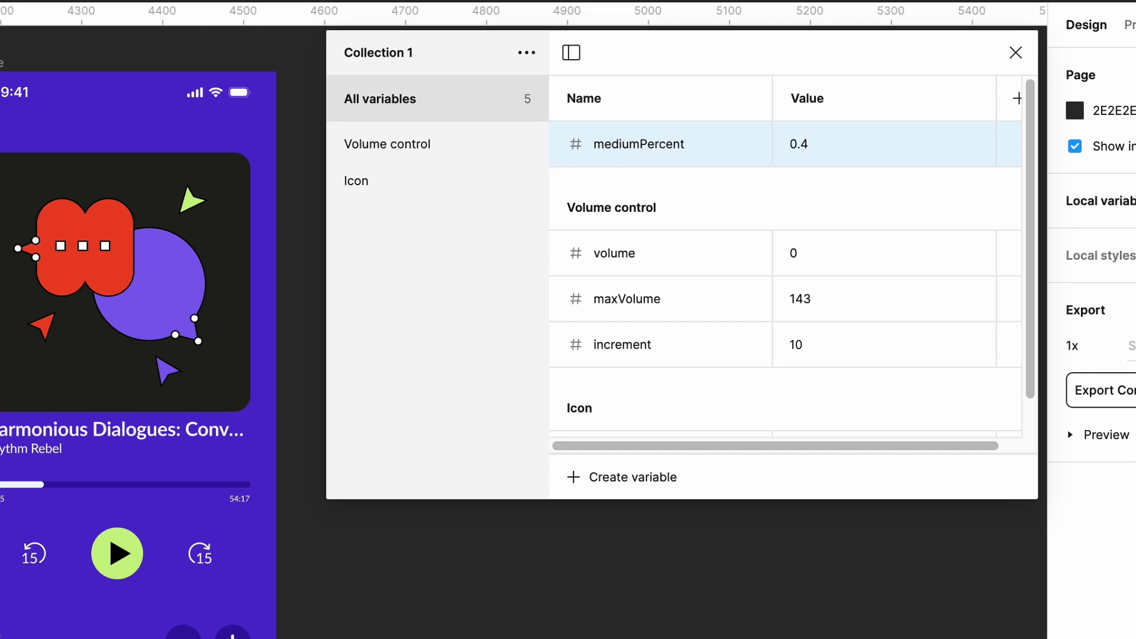
Create a Number variable loudPercent with the value 0.7
left_click(643, 491)
left_click(655, 548)
type("loud")
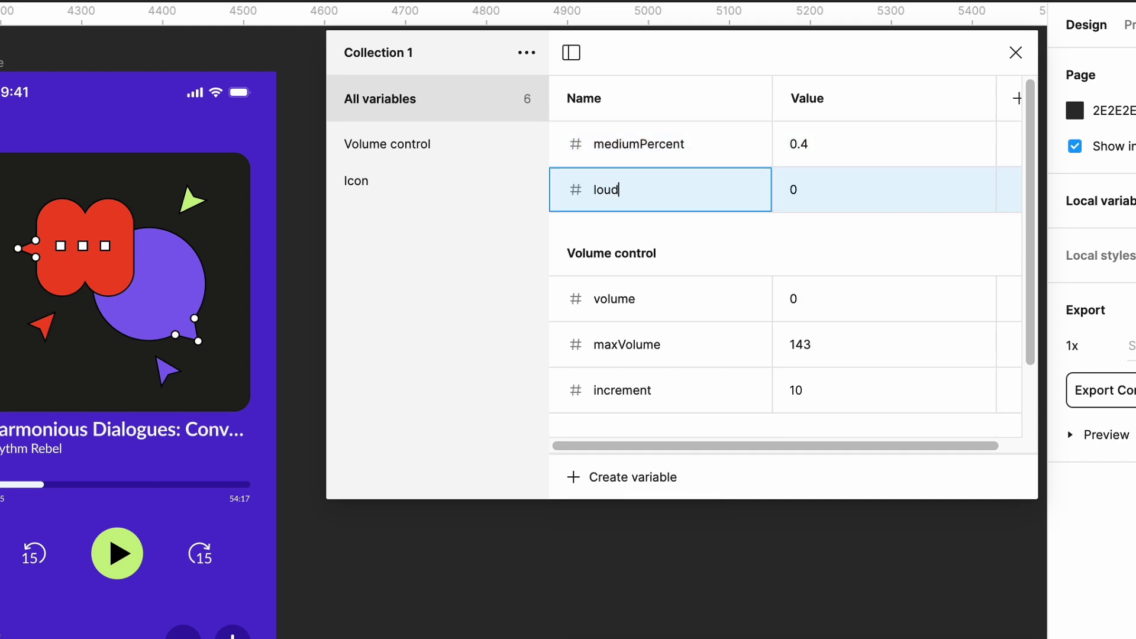
type("Percent")
key("Tab")
type(".7")
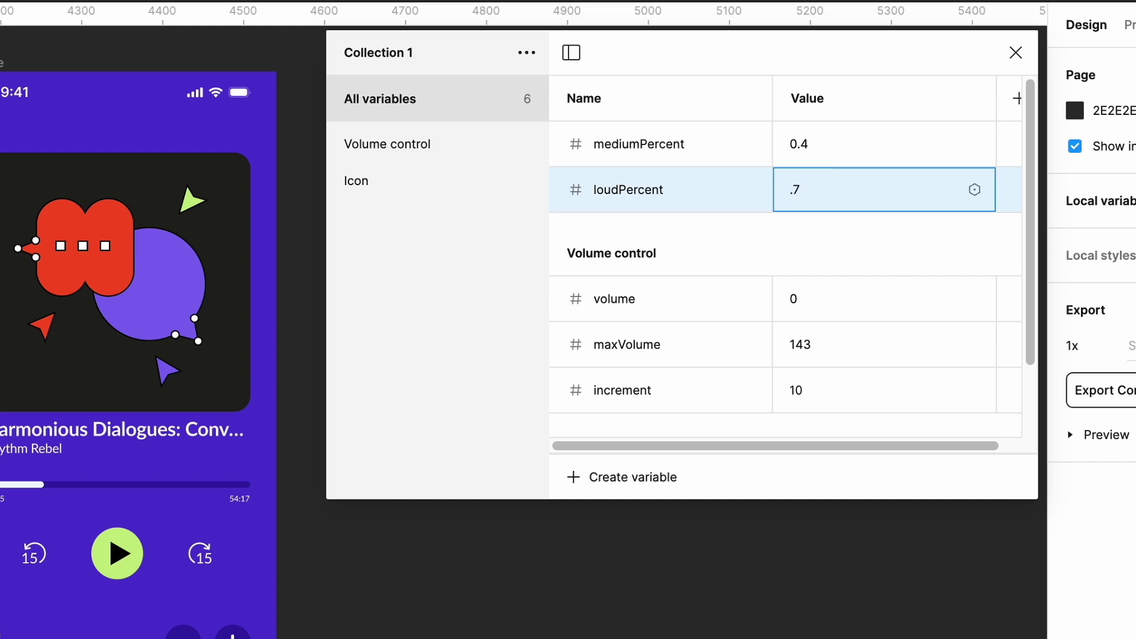
key("Return")
Group mediumPercent and loudPercent under the name 'Percent volume marker'
left_click(718, 157, "shift")
right_click(717, 185)
left_click(770, 201)
double_click(395, 222)
type("Percent volume marker")
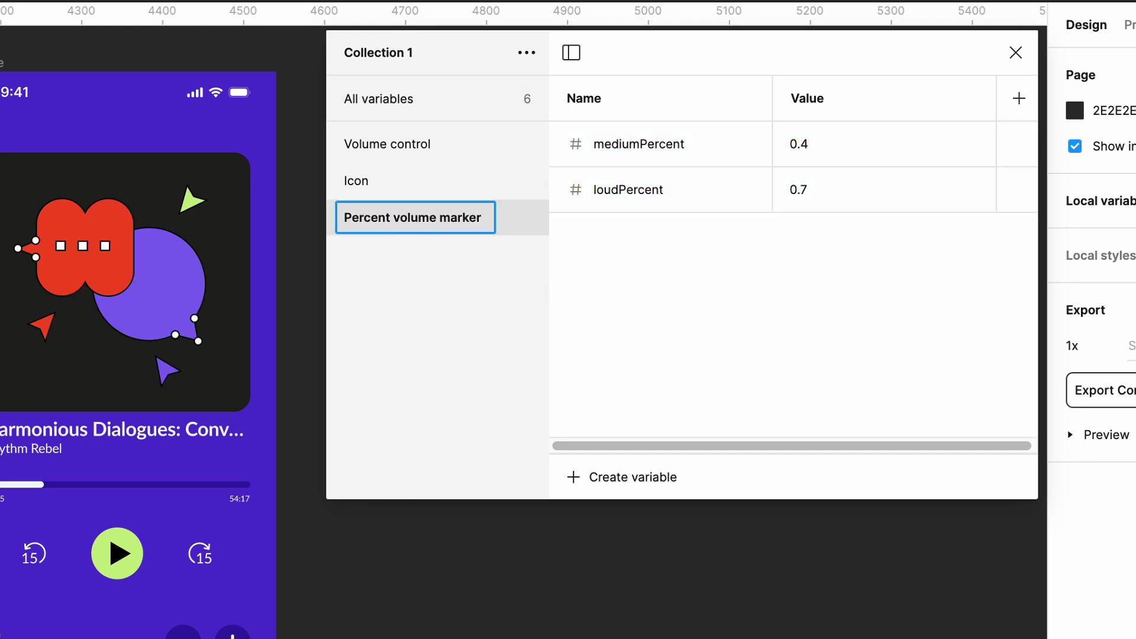
key("Return")
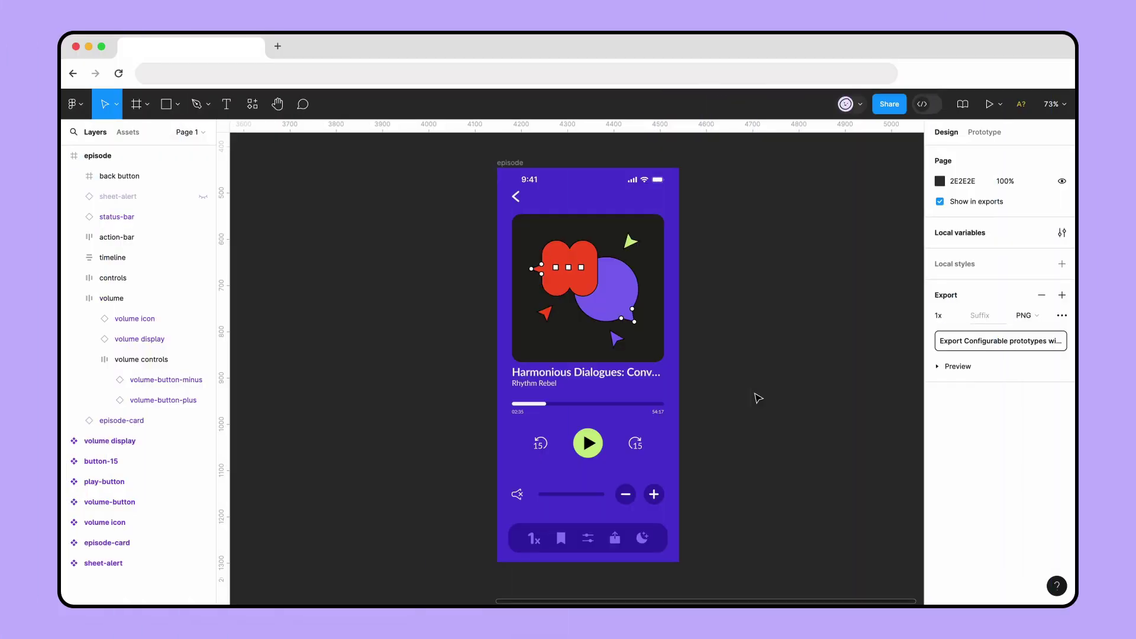
Add a new conditional to the plus volume button's On tap interaction
left_click(665, 503)
double_click(663, 504)
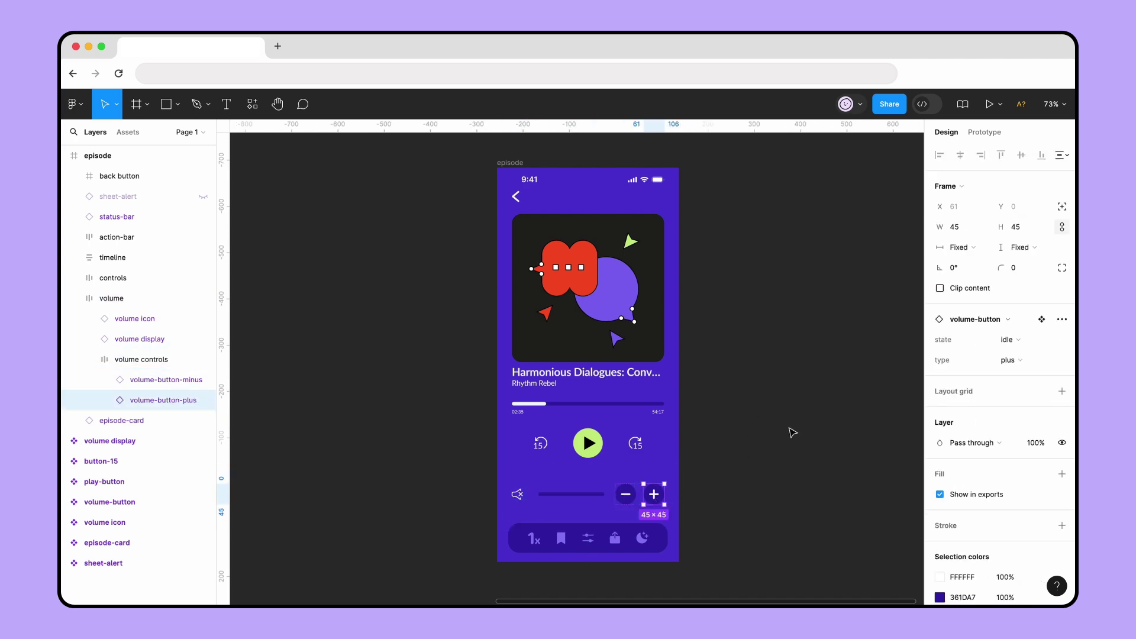
key("shift+e")
left_click(682, 488)
left_click_drag(812, 550, 804, 255)
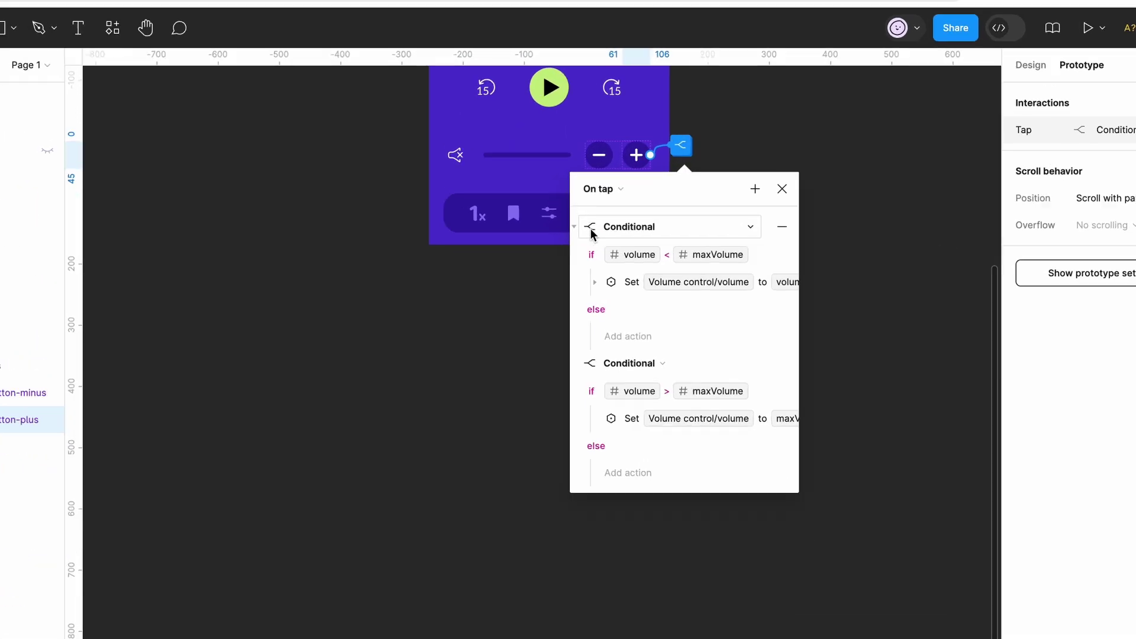
left_click(610, 258)
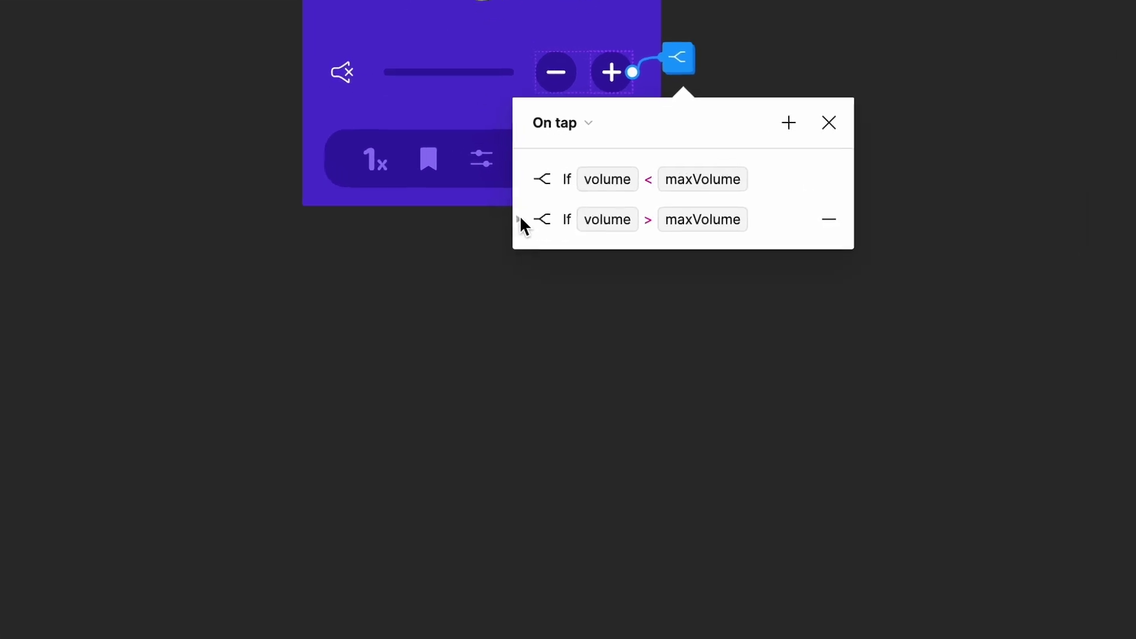
left_click(791, 121)
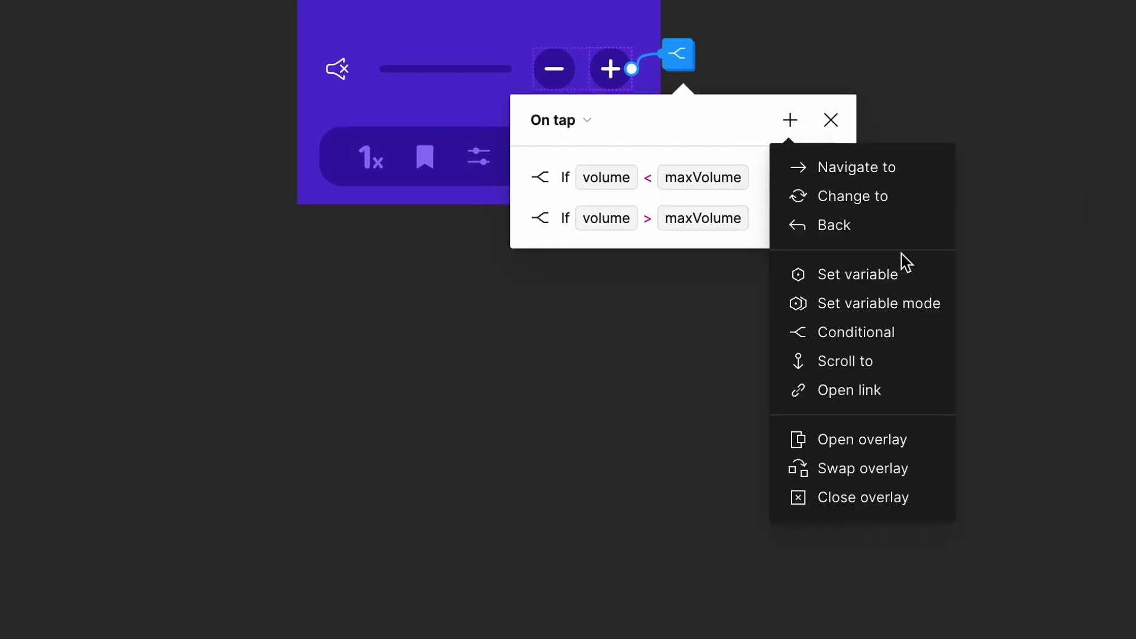
left_click(920, 340)
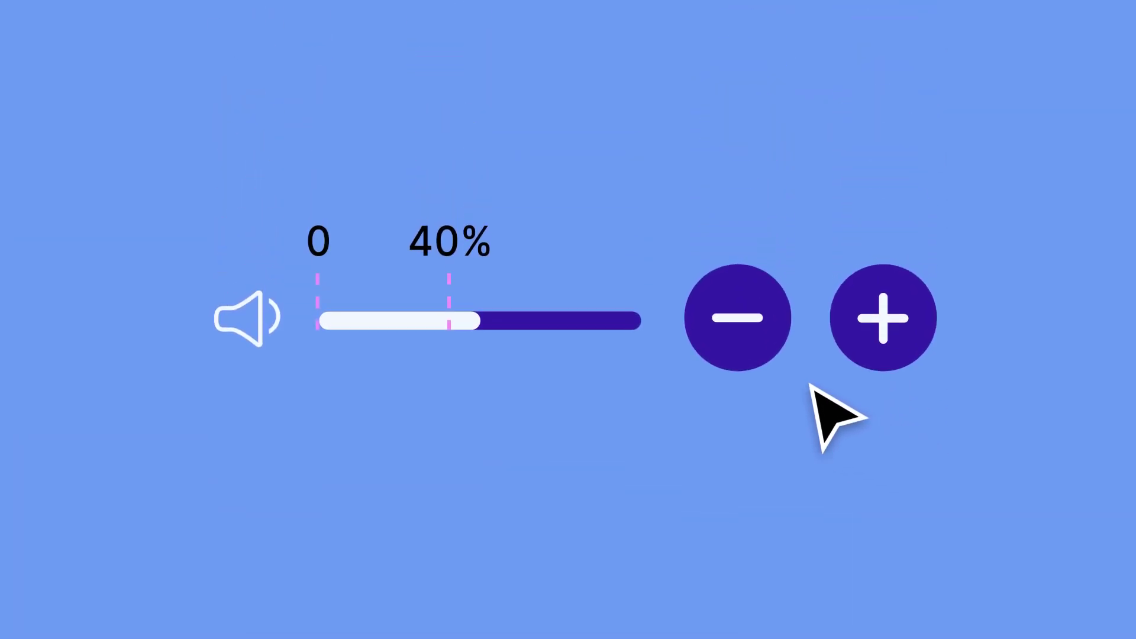
Write the condition volume < mediumPercent * maxVolume
left_click(769, 349)
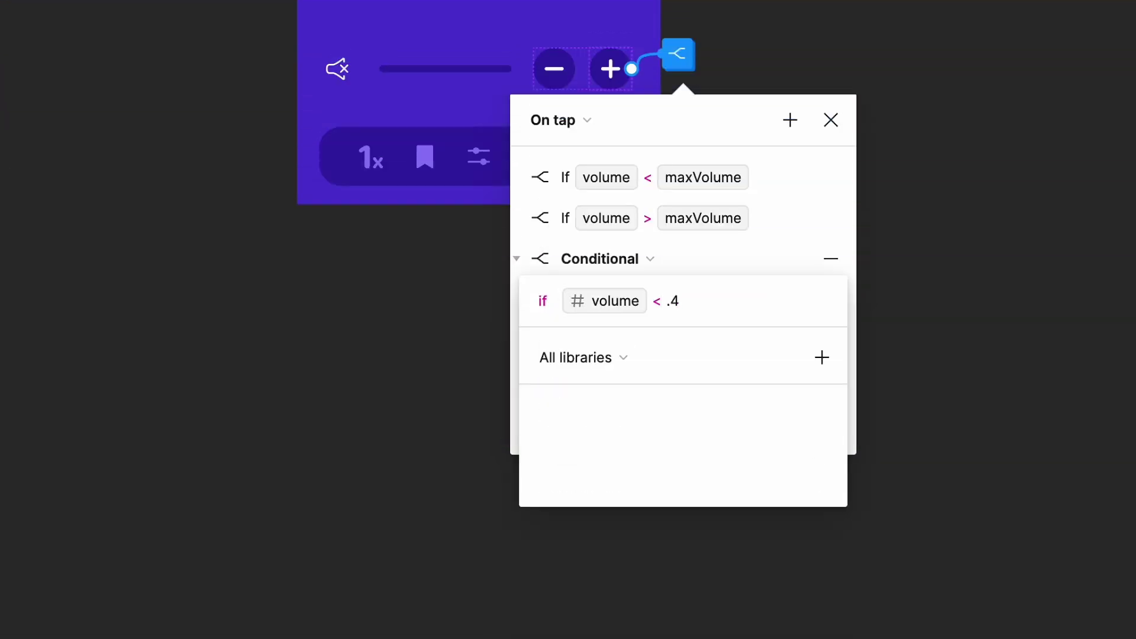
type(" .4 * 143")
key("BackSpace")
key("BackSpace")
key("BackSpace")
key("BackSpace")
key("BackSpace")
key("BackSpace")
key("BackSpace")
key("BackSpace")
key("BackSpace")
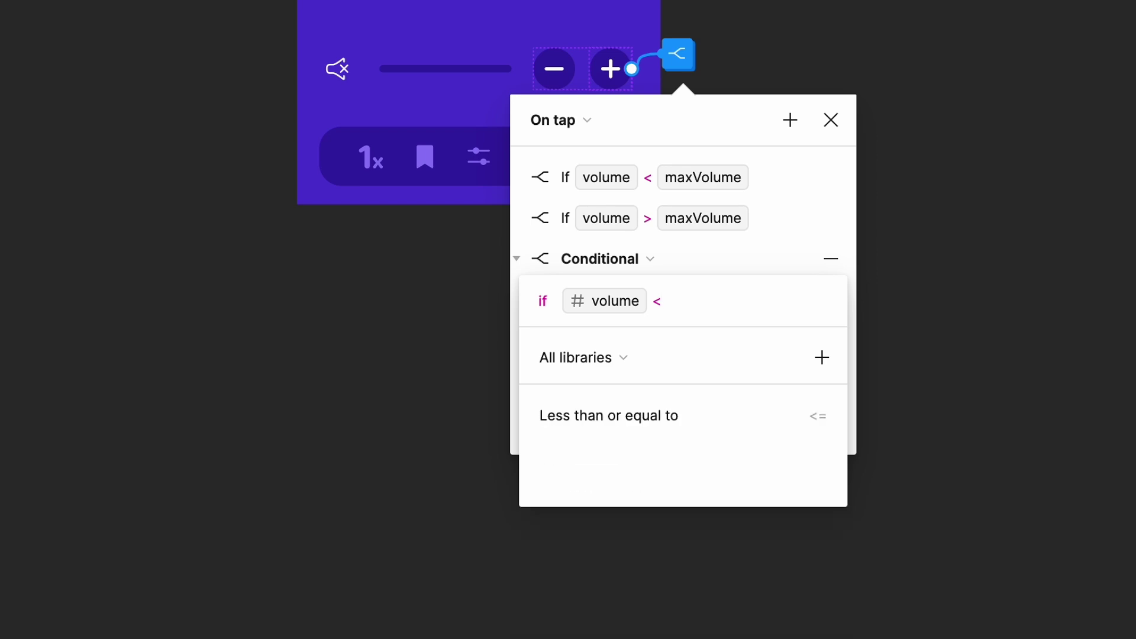
type("med")
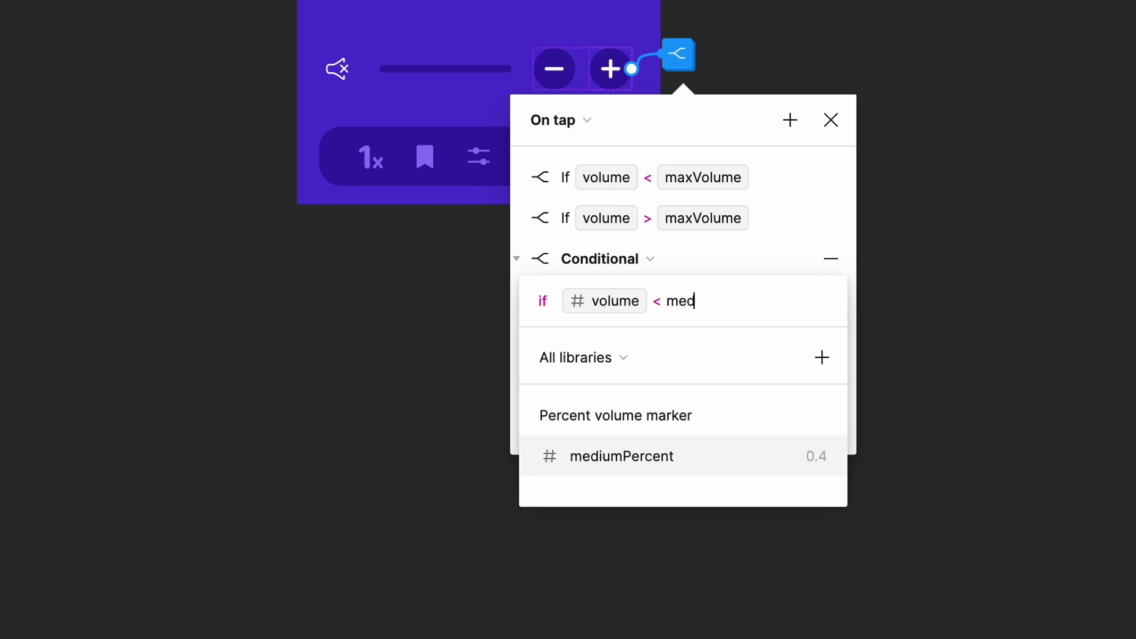
key("Return")
type("* max")
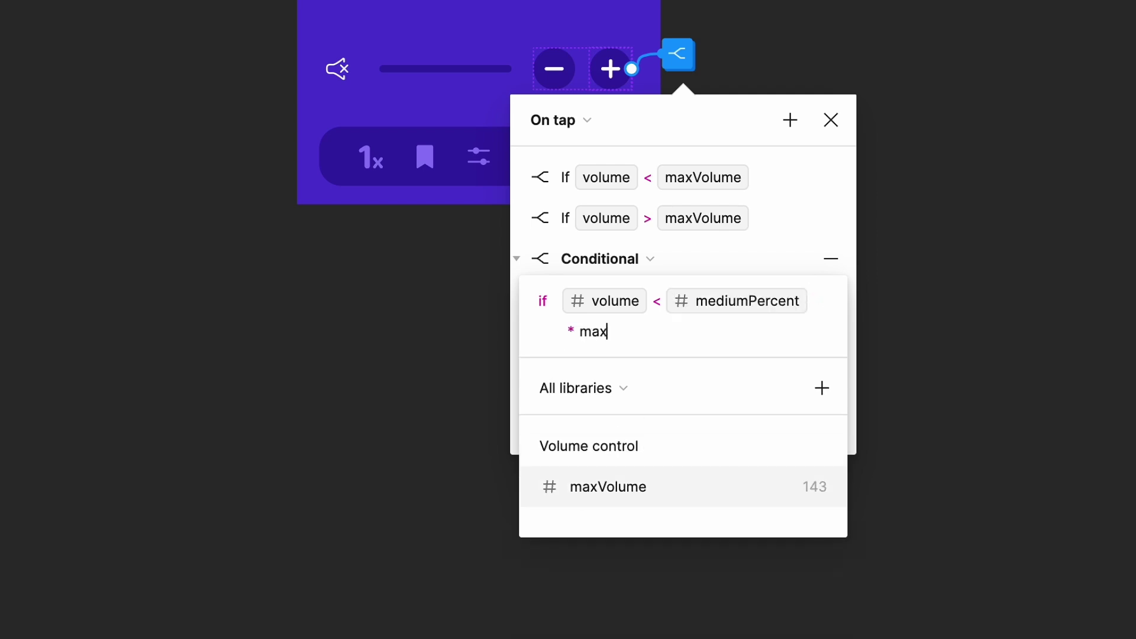
key("Return")
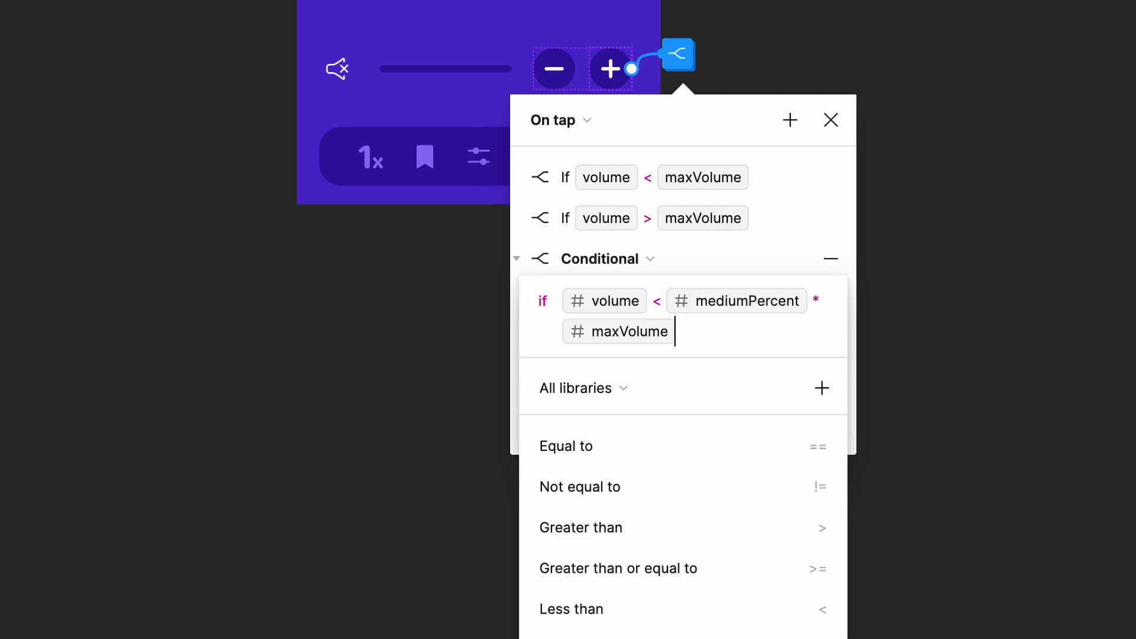
key("Return")
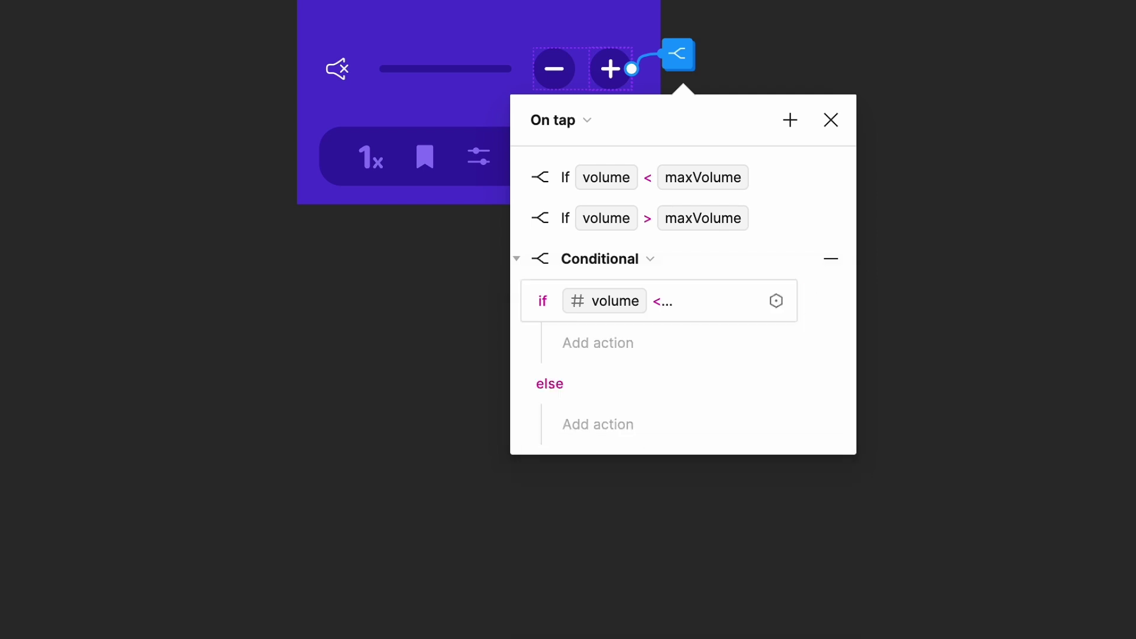
Make the if branch set iconProperty to 'Low'
left_click(625, 345)
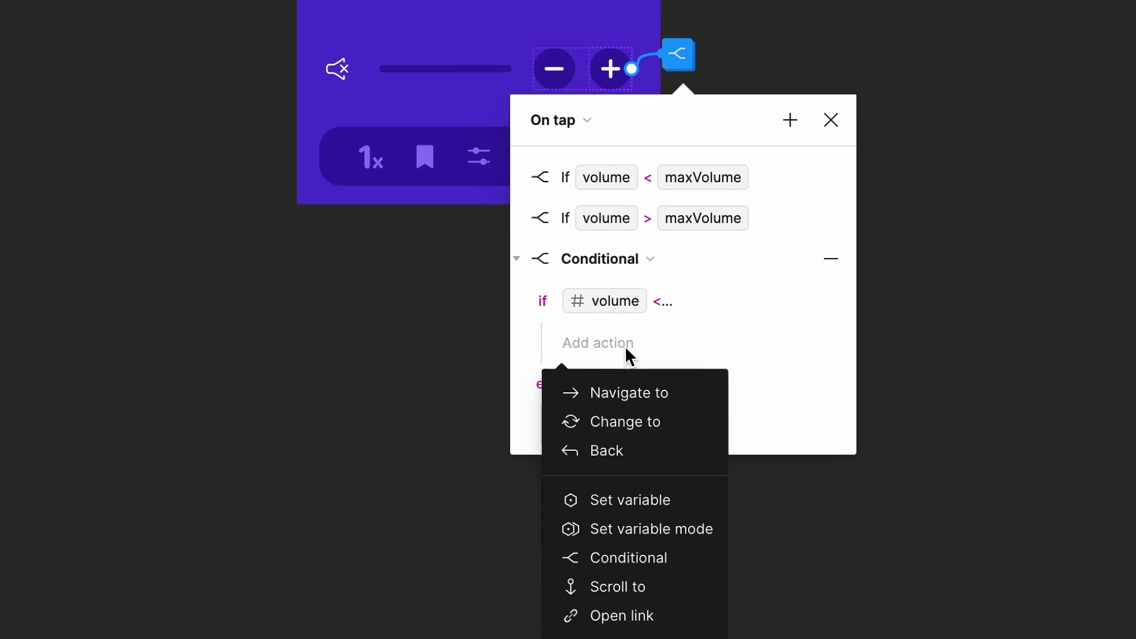
left_click(696, 503)
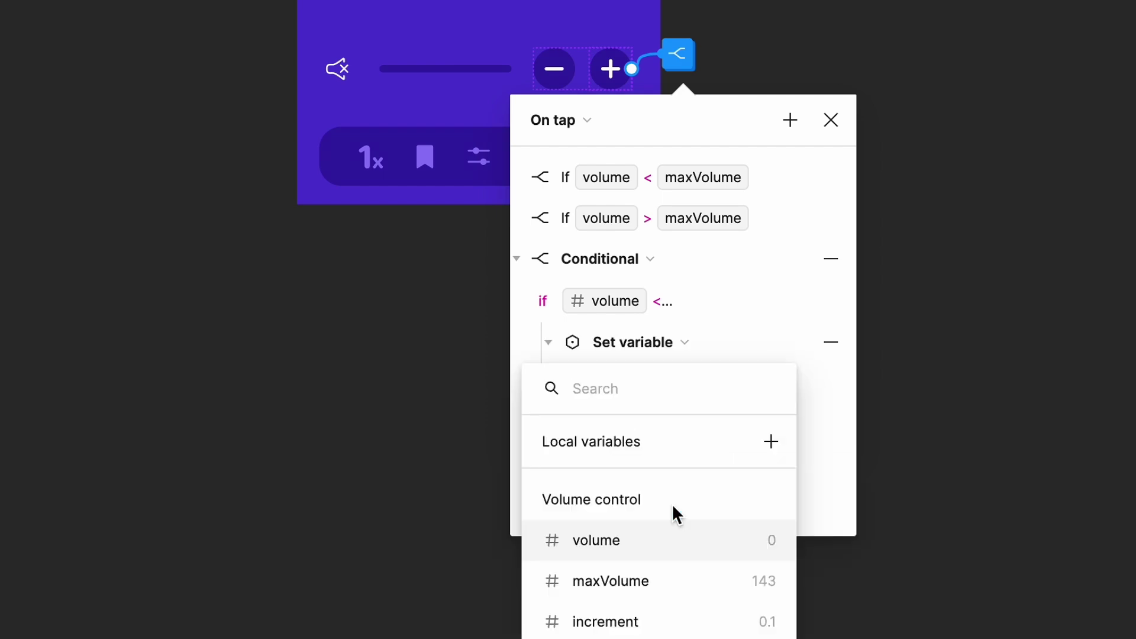
type("icon")
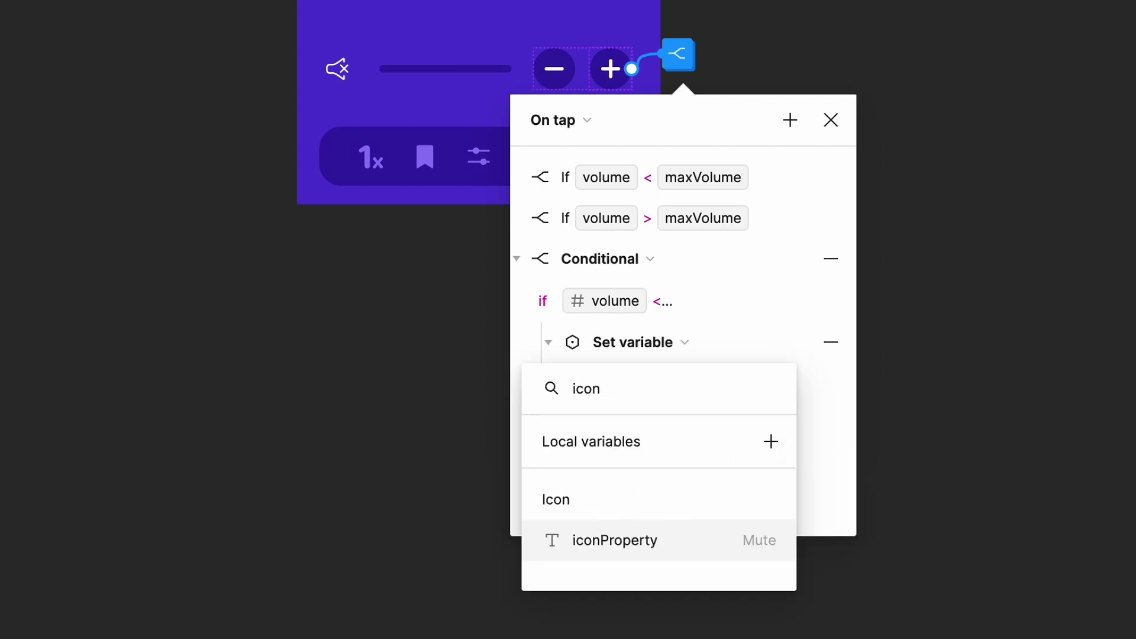
key("Return")
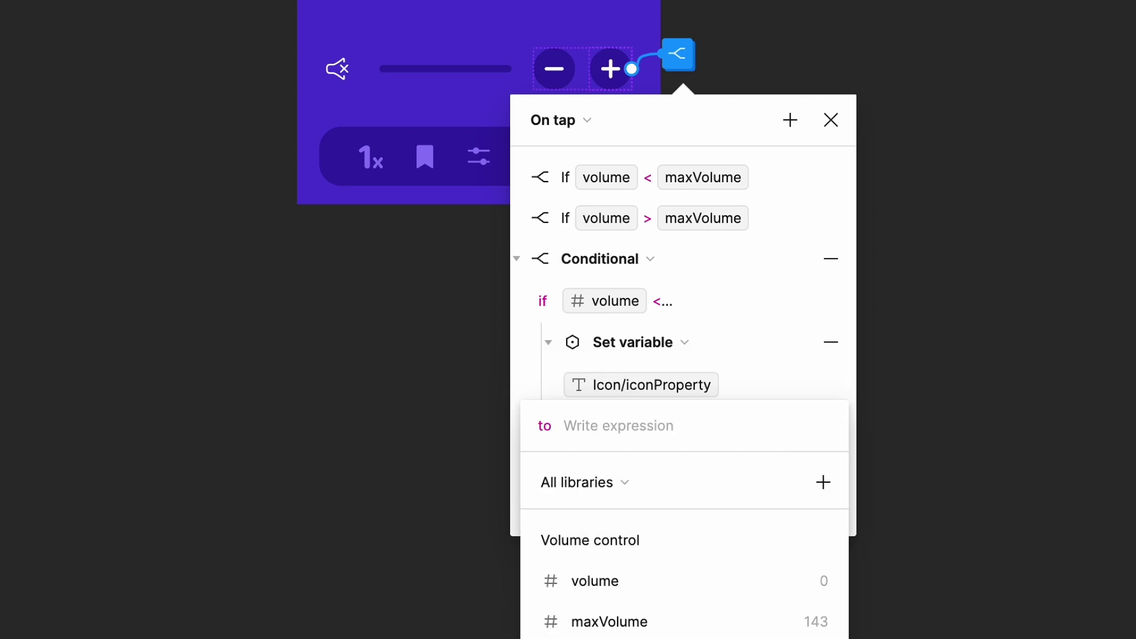
type("\"Low\"")
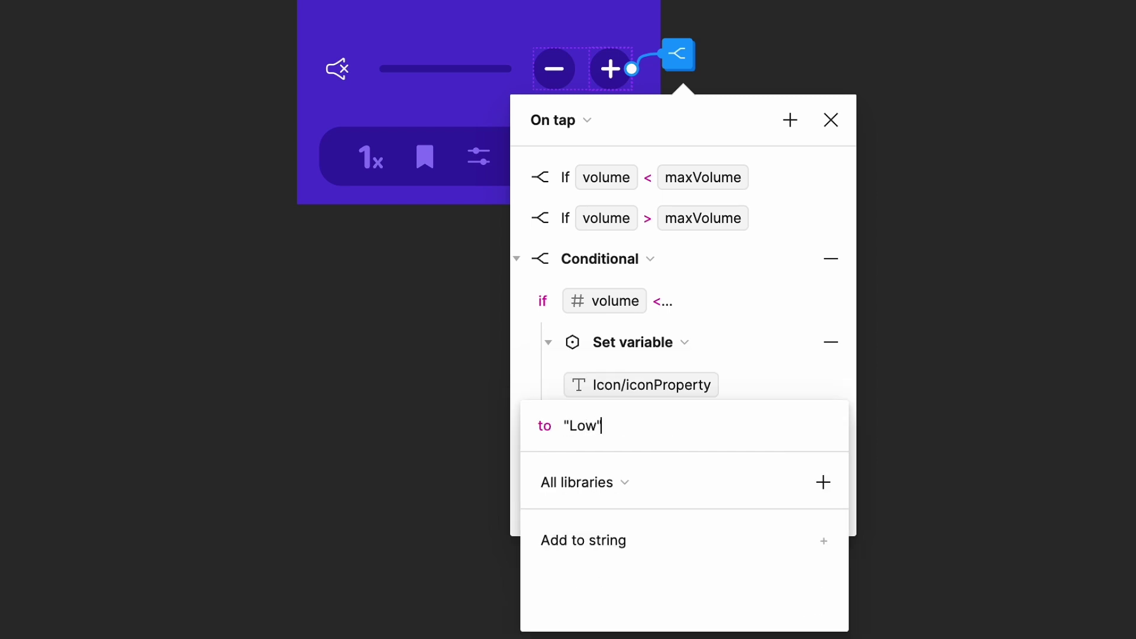
key("Return")
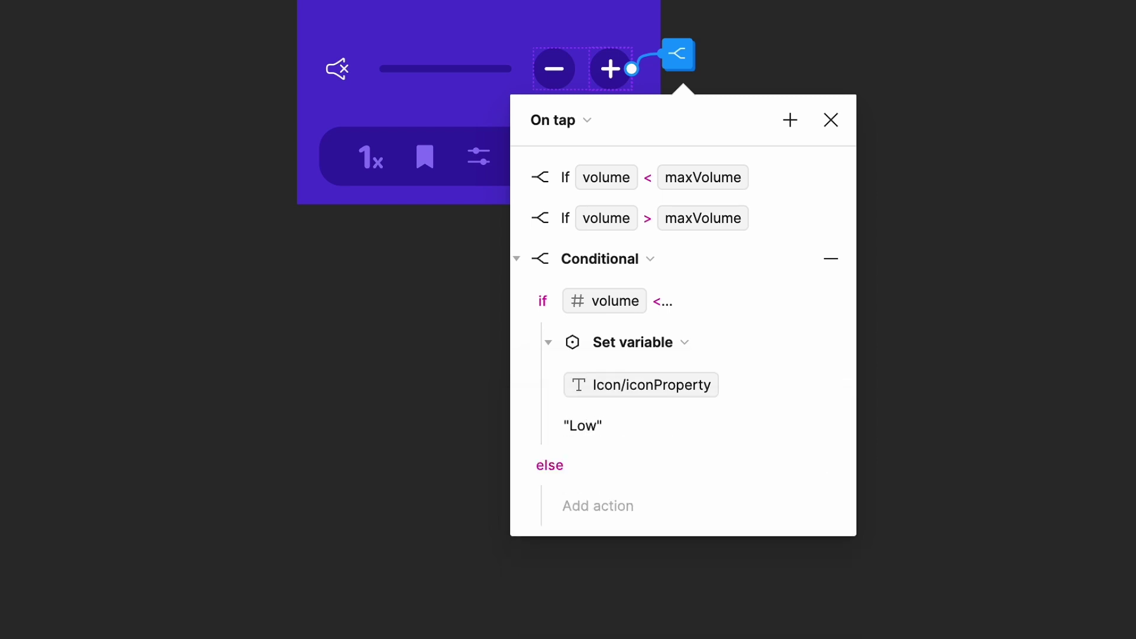
left_click(517, 259)
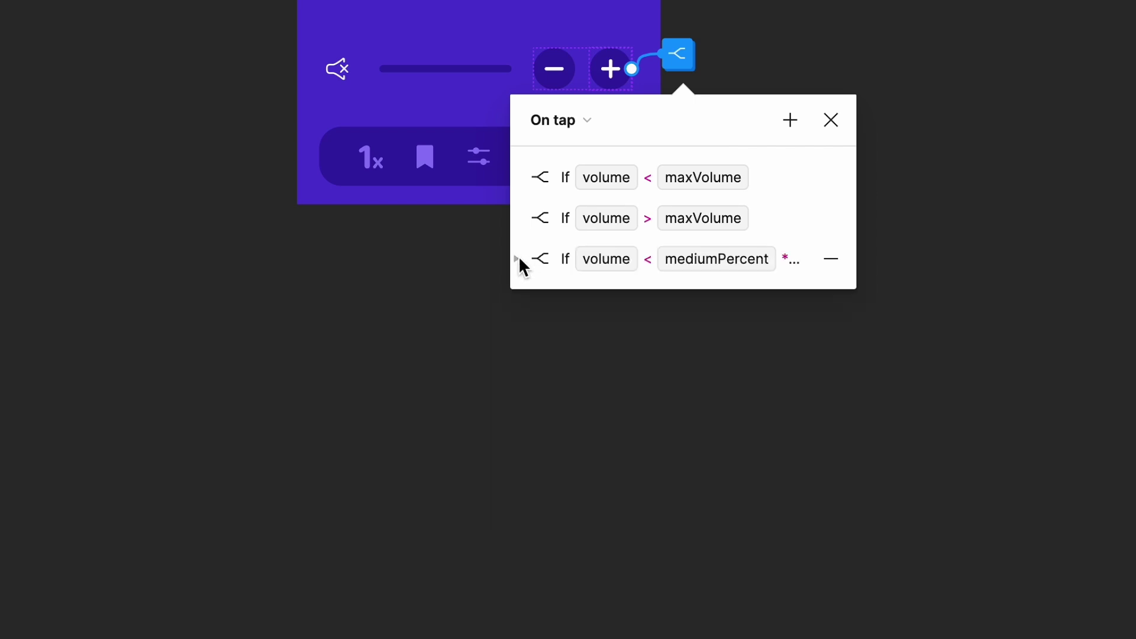
Add another conditional checking volume >= mediumPercent * maxVolume
left_click(796, 126)
left_click(919, 339)
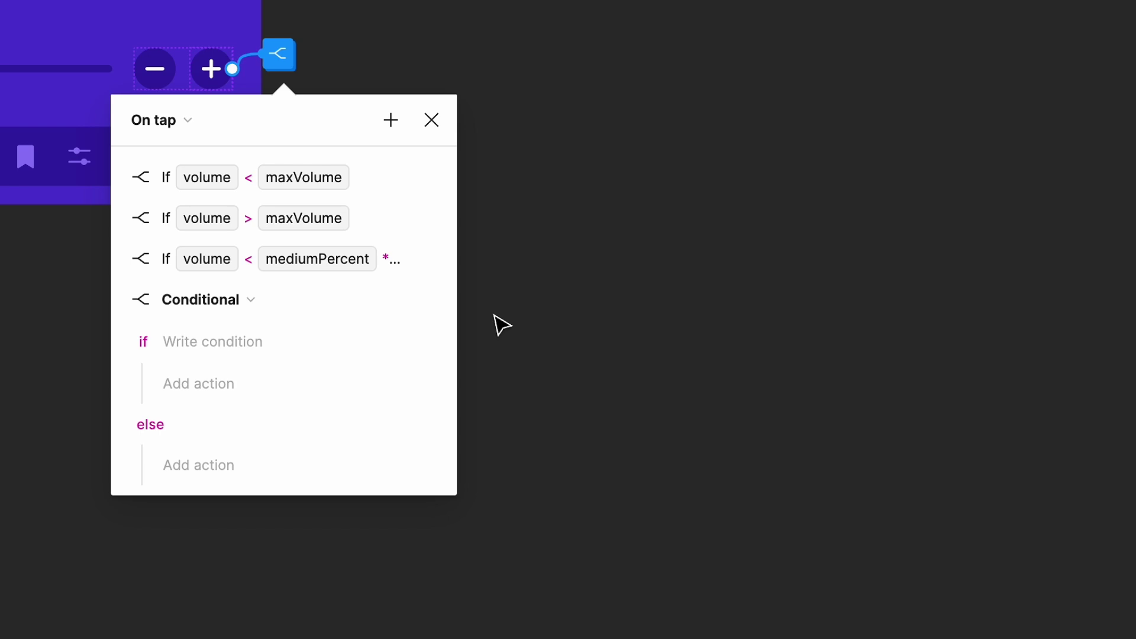
left_click(264, 340)
type("vol")
key("Return")
type(">=me")
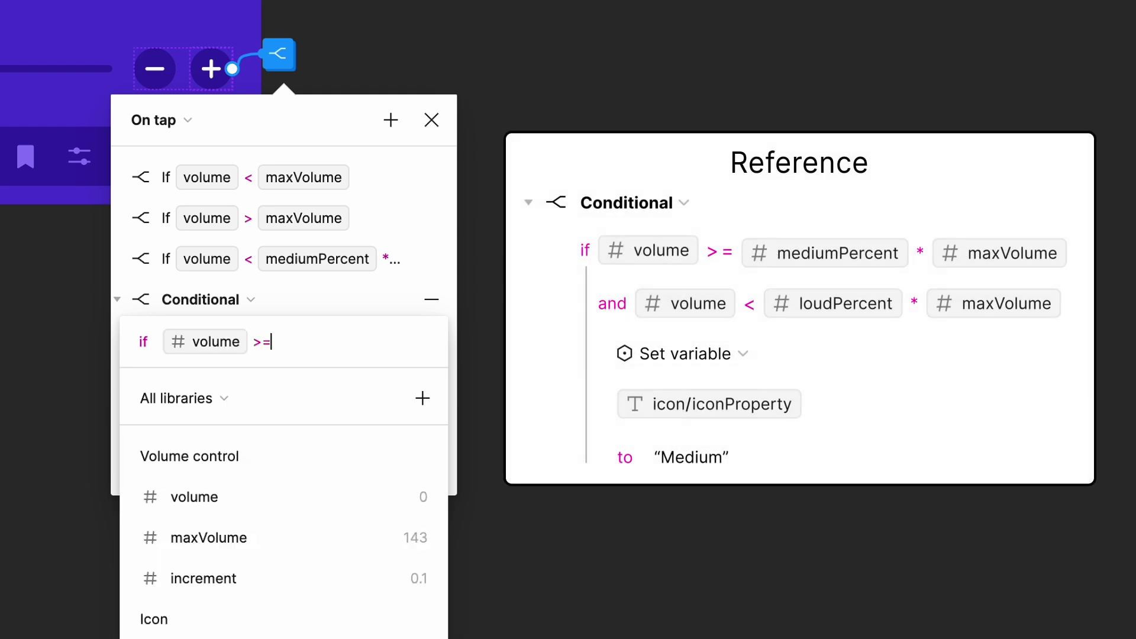
key("Return")
type("*max")
key("Return")
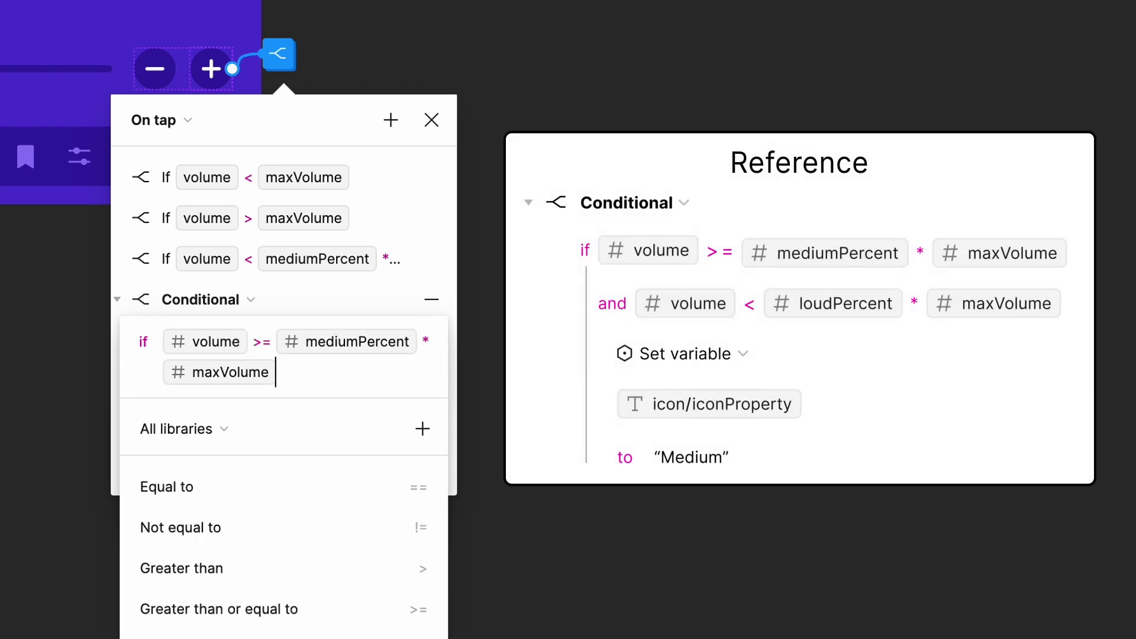
Extend the condition with 'and volume < loudPercent * maxVolume'
type("and vol")
key("Return")
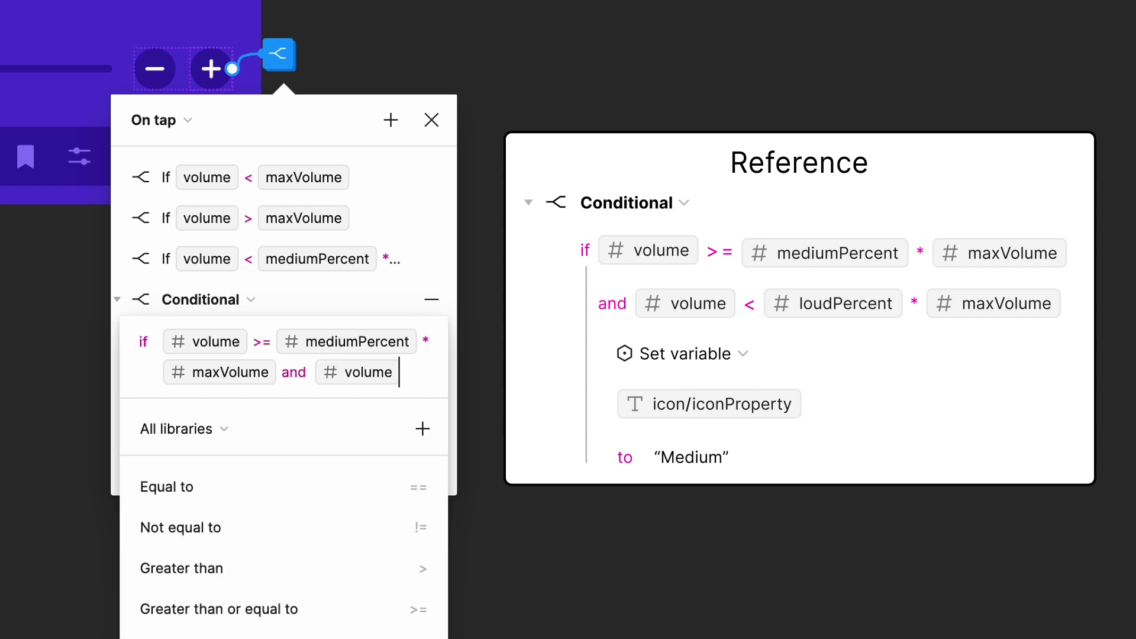
type("< loud")
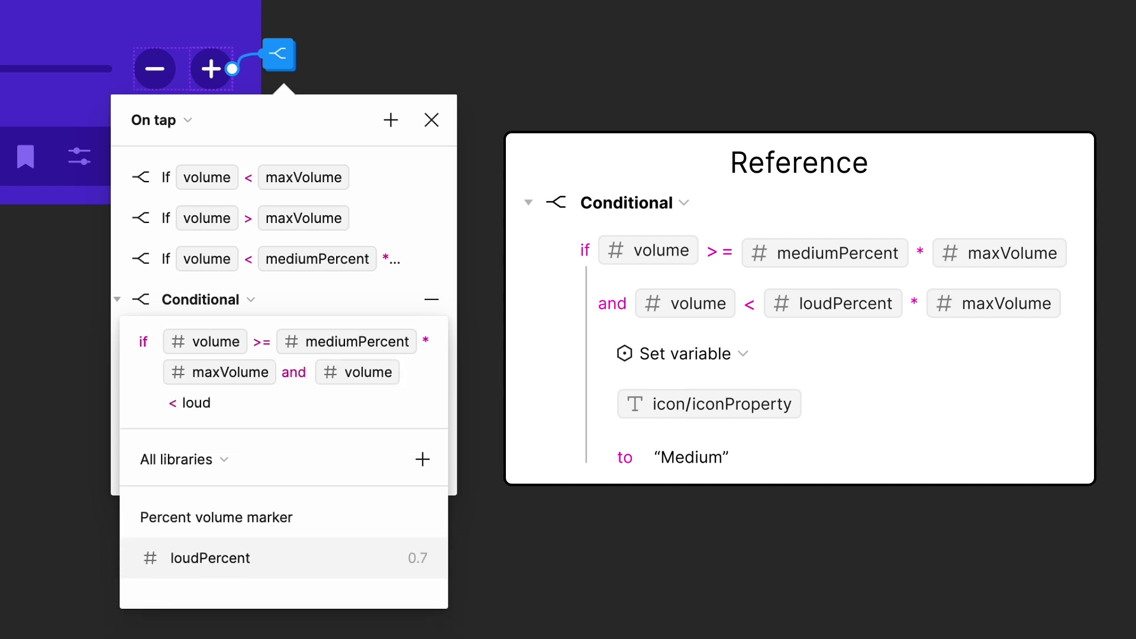
key("Return")
type("*max")
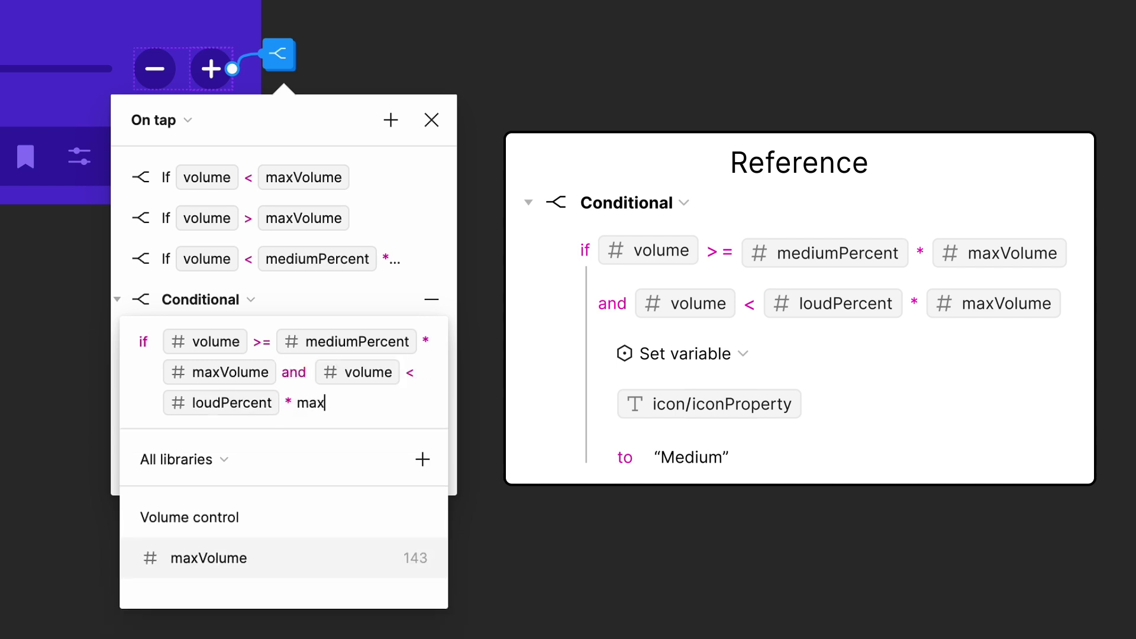
key("Return")
Make the if branch set iconProperty to 'Medium'
key("Return")
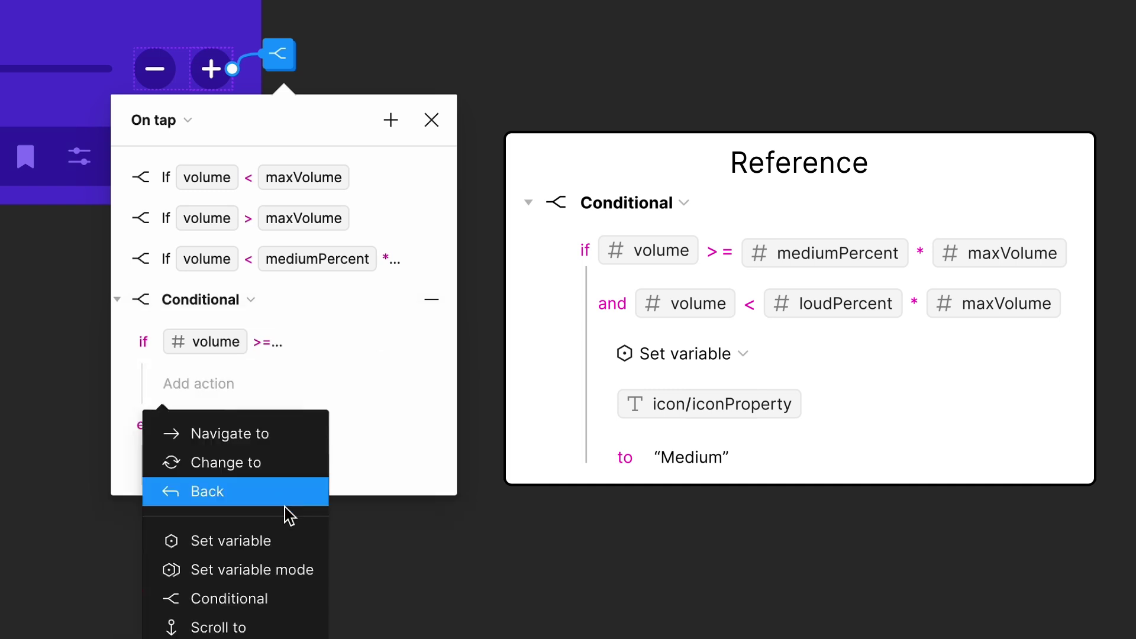
left_click(277, 541)
type("icon")
key("Return")
type("\"Medium")
key("Return")
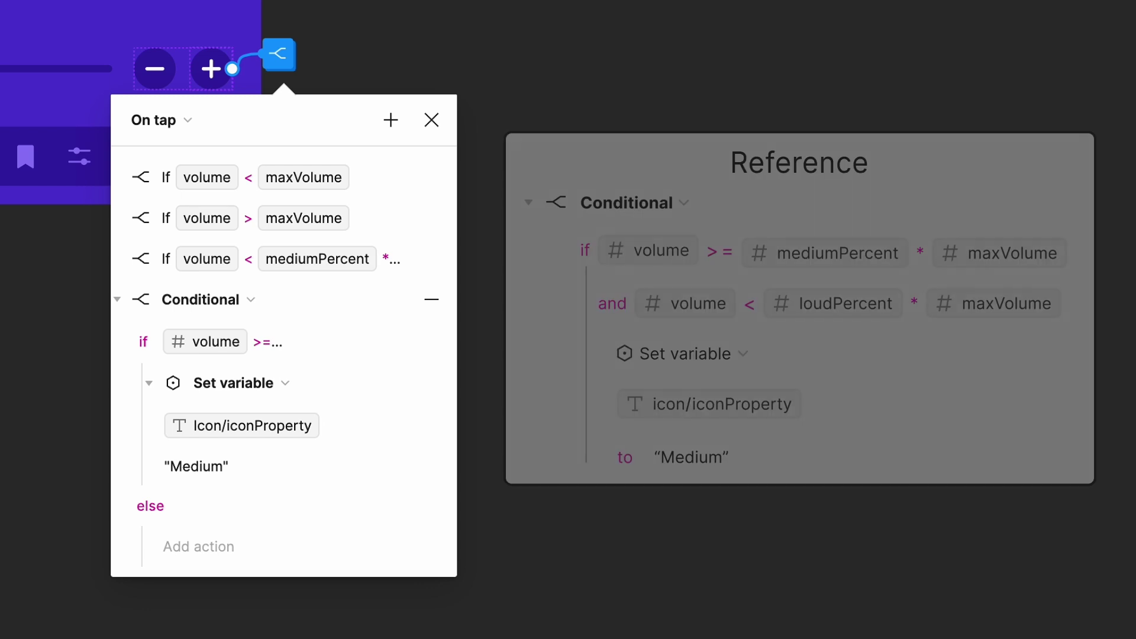
Add a fifth conditional checking volume >= loudPercent * maxVolume
left_click(322, 238)
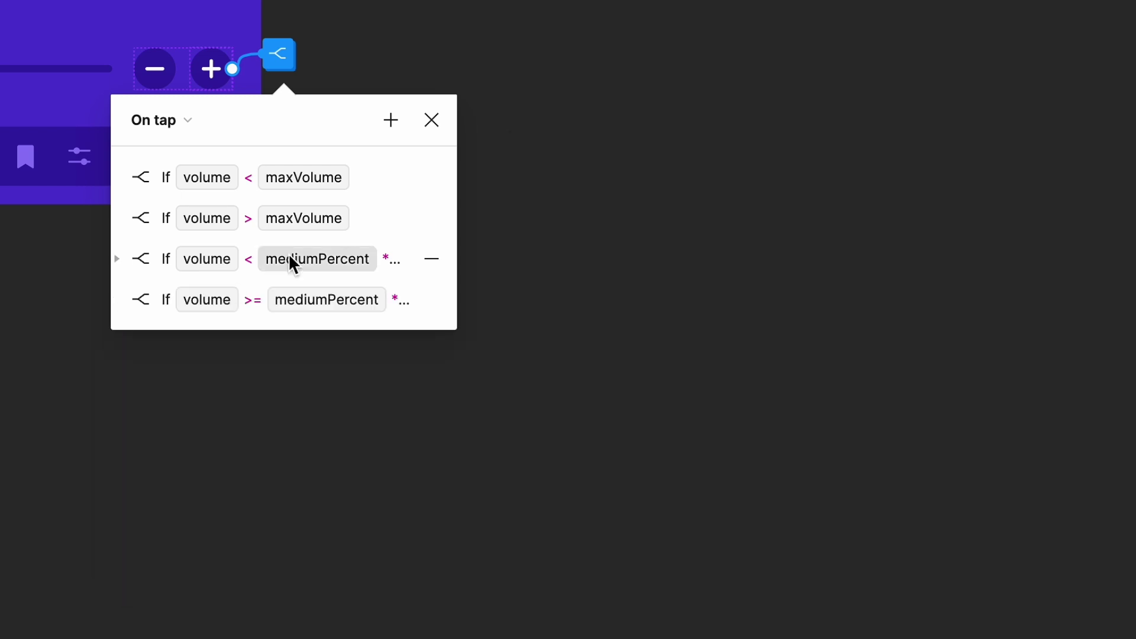
left_click(391, 120)
left_click(519, 338)
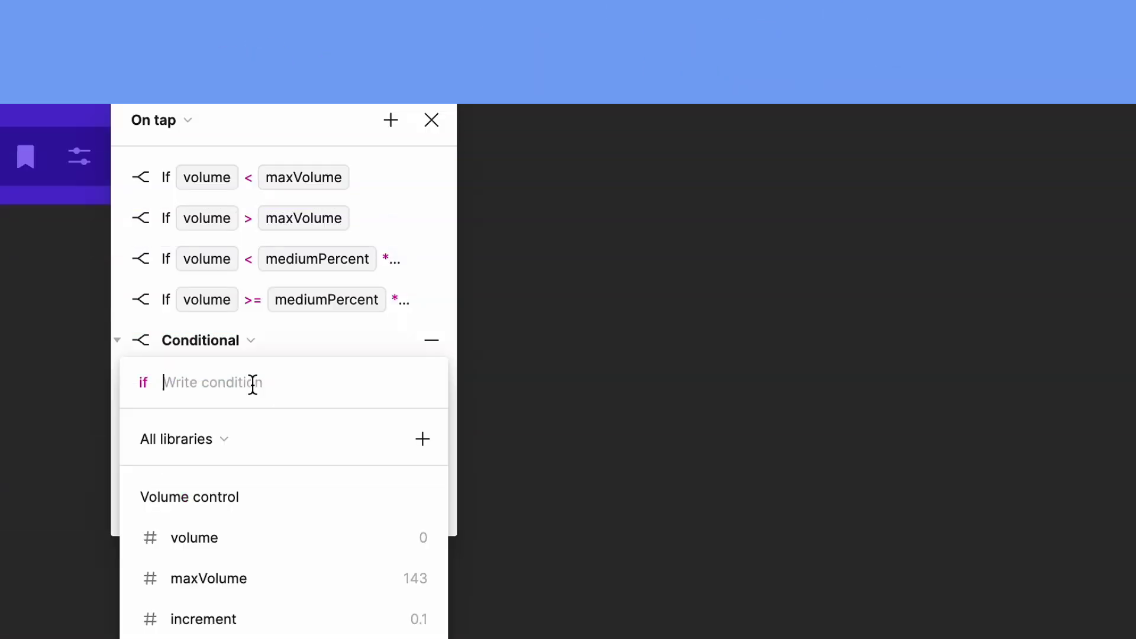
type("vol")
key("Return")
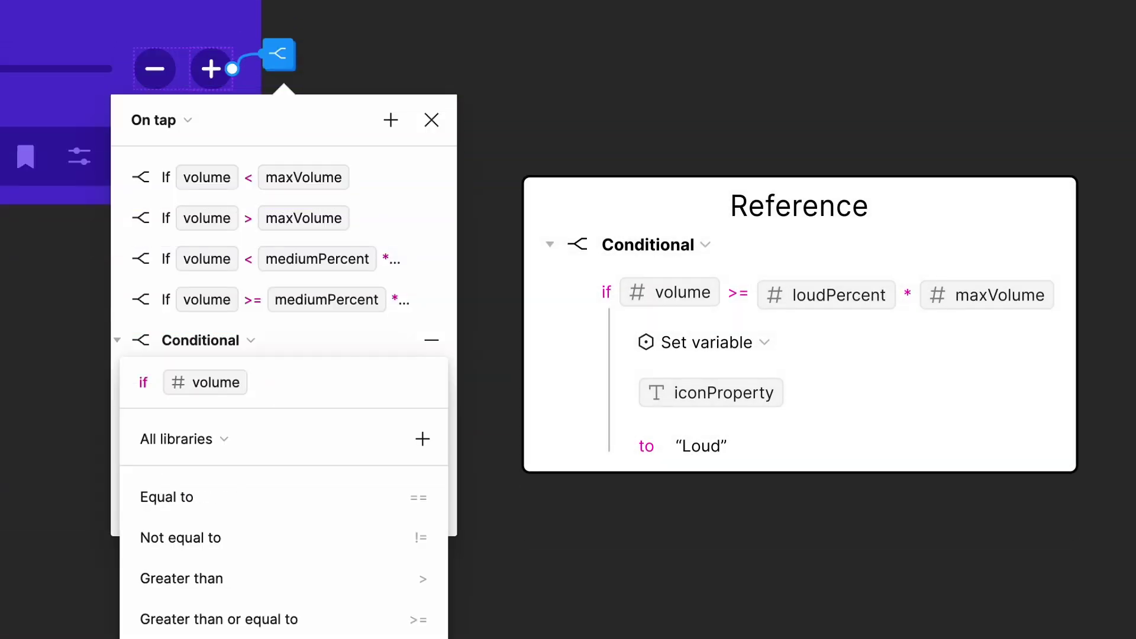
type(">= ")
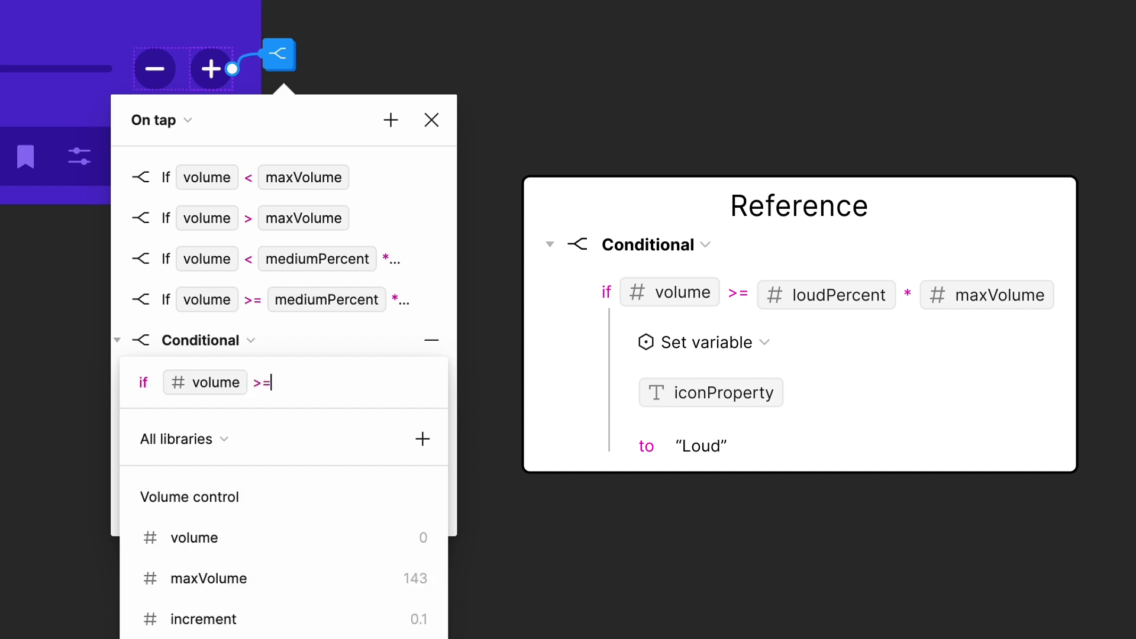
type("lou")
key("Return")
type("*max")
key("Return")
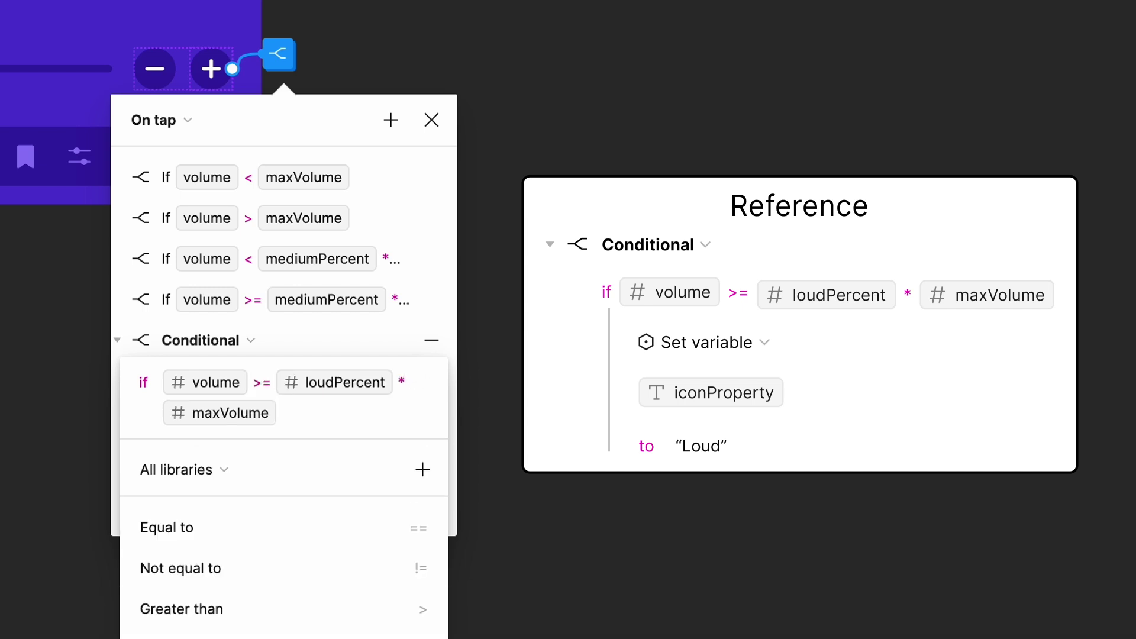
key("Escape")
Make the if branch set iconProperty to 'Loud'
left_click(239, 421)
left_click(298, 589)
type("icon")
key("Return")
type("\"Loud\"")
key("Return")
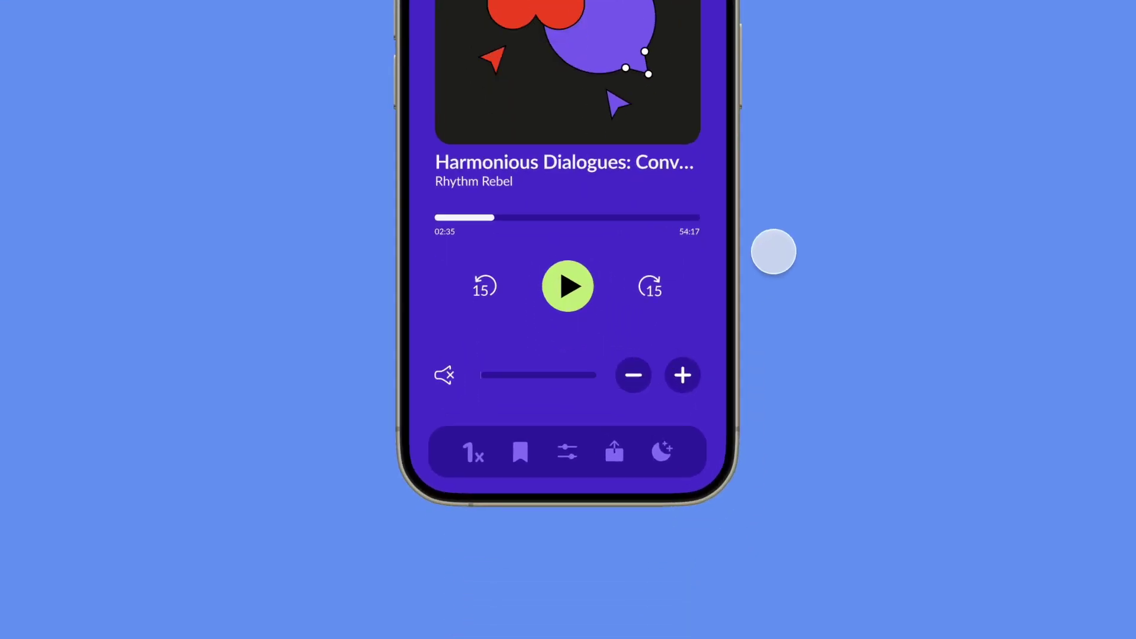
Tap the plus button five times in the preview to watch the bar grow and the icon change
left_click(687, 362)
left_click(687, 362)
left_click(687, 362)
left_click(713, 301)
left_click(713, 301)
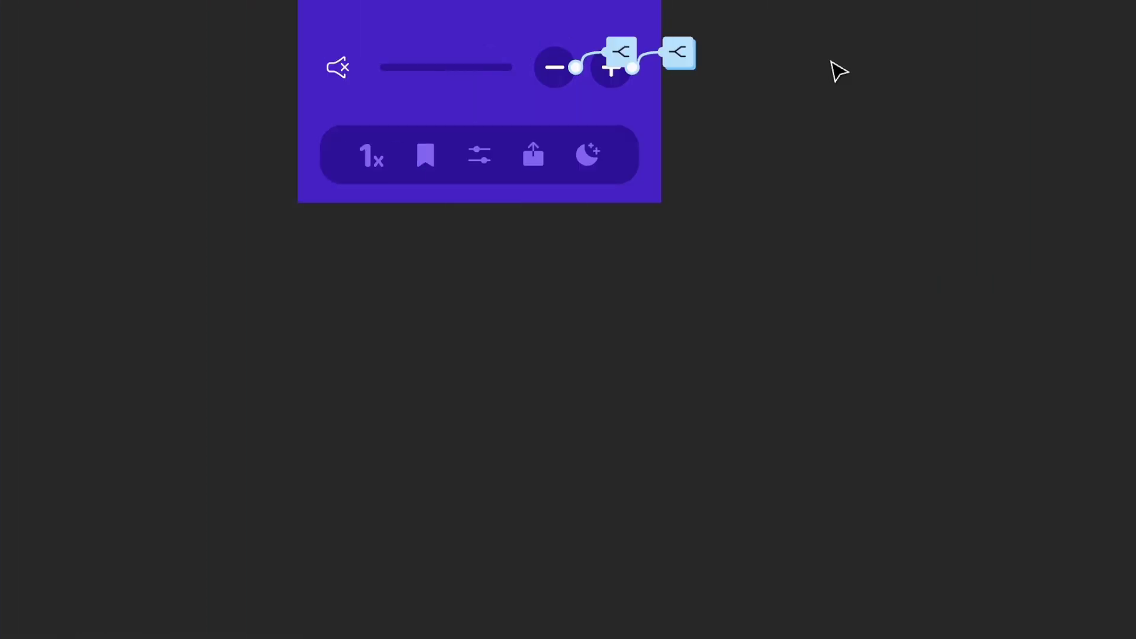
Add a second conditional to the − button's On tap, starting with volume >= mediumPercent * maxVolume
left_click(626, 56)
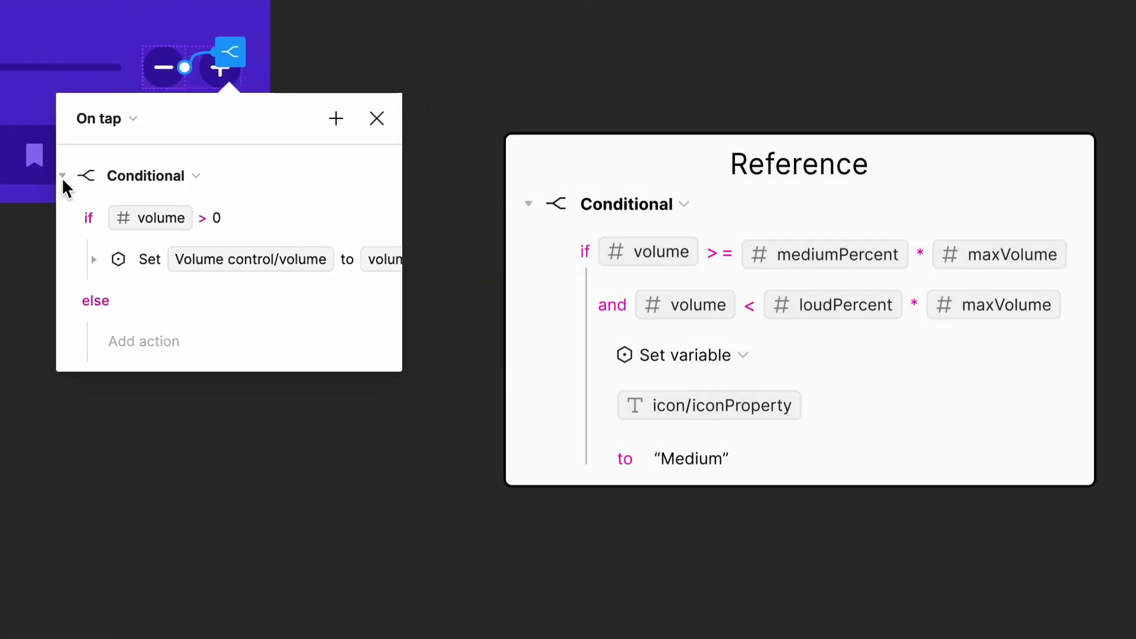
left_click(62, 176)
left_click(336, 118)
left_click(459, 337)
left_click(136, 411)
type(">= med")
key("Return")
type("*max")
Finish the condition with volume < loudPercent * maxVolume and set iconProperty to "Medium"
key("Return")
type("and vol")
key("Return")
type("< loud")
key("Return")
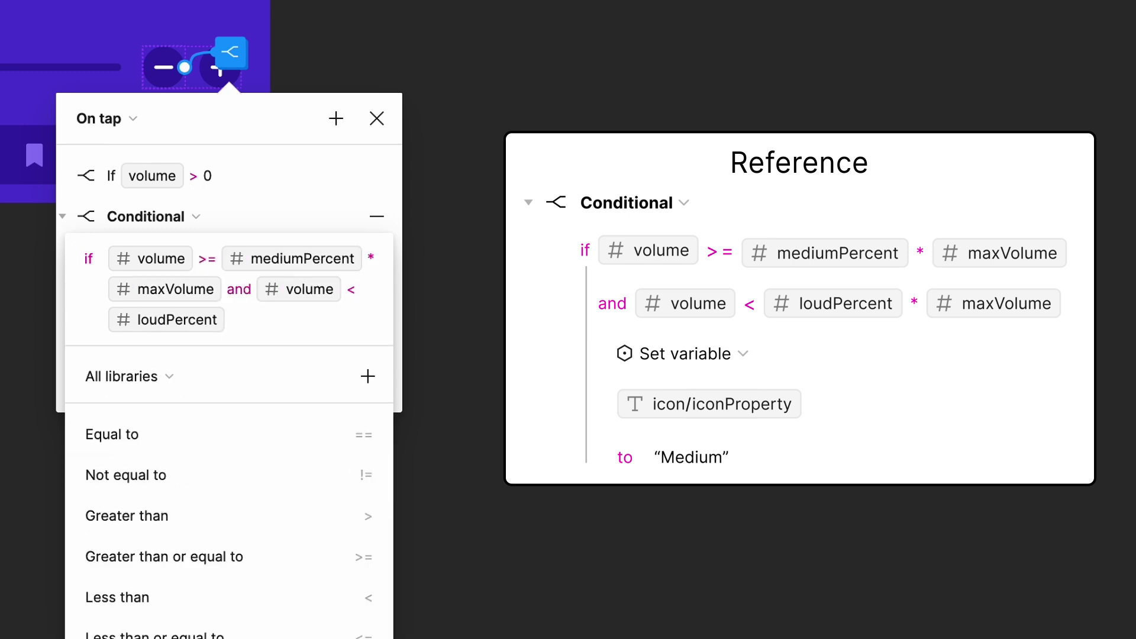
type("*max")
key("Return")
key("Return")
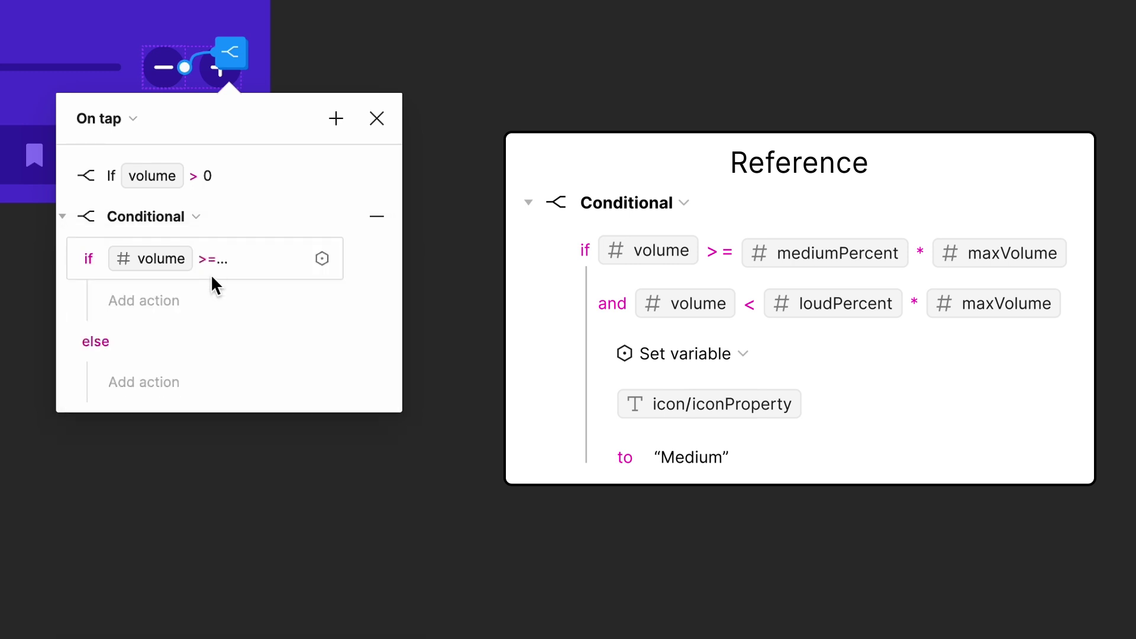
left_click(190, 299)
left_click(177, 627)
type("\"Medium\"")
key("Return")
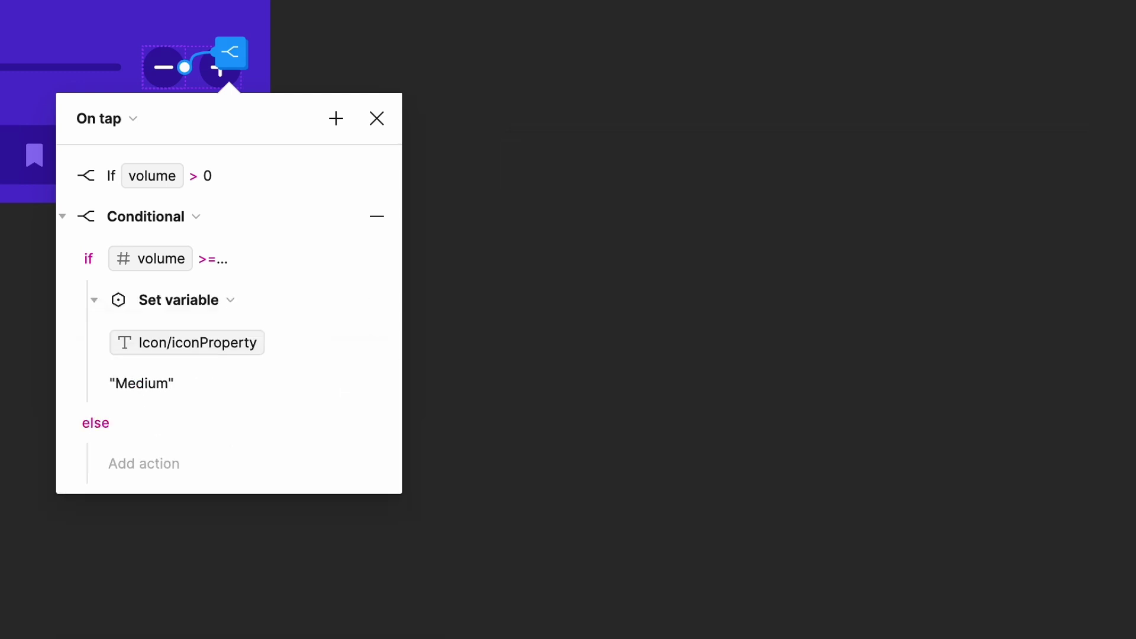
Add a third conditional with the condition volume < mediumPercent * maxVolume and volume > 0
left_click(62, 216)
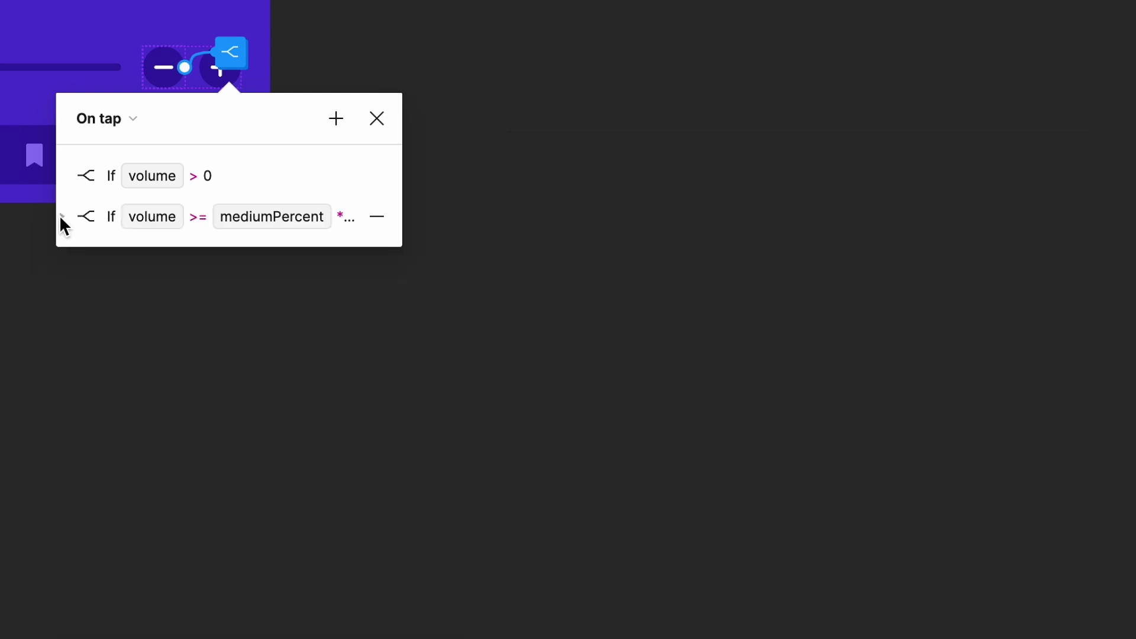
left_click(346, 121)
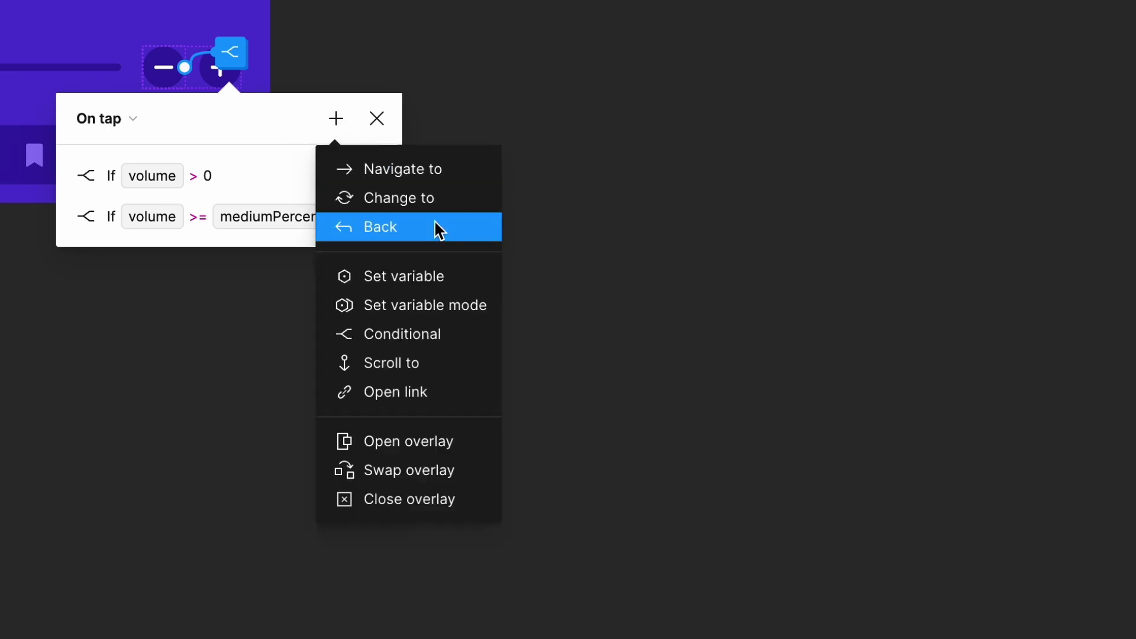
left_click(467, 335)
left_click(217, 301)
type("vol")
key("Return")
type("<me")
key("Return")
type("*max")
key("Return")
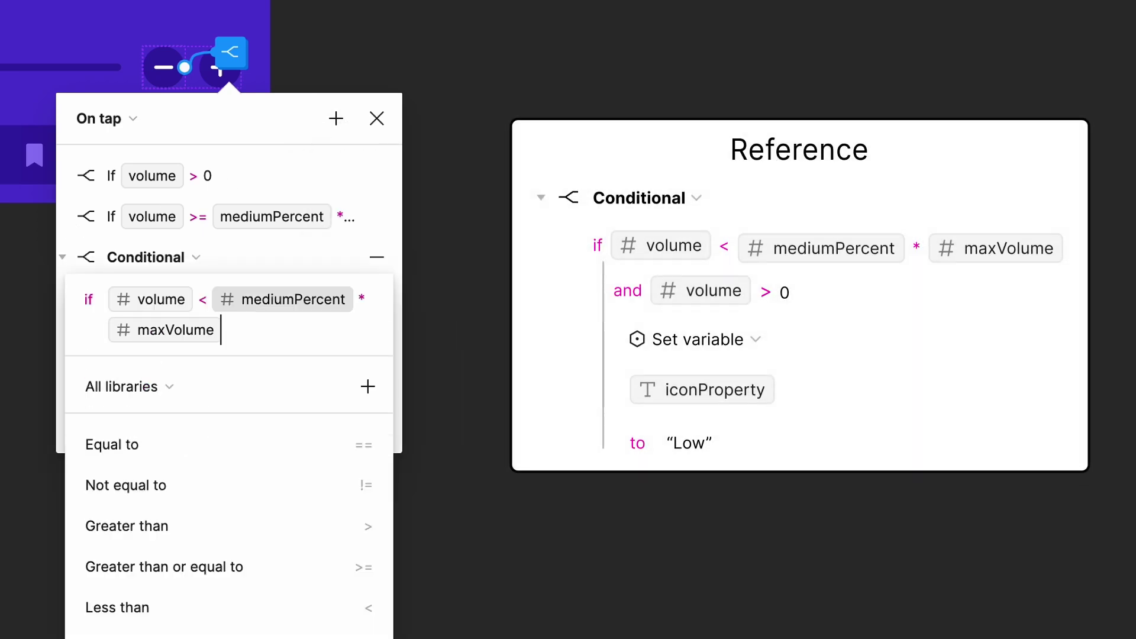
type("and vol")
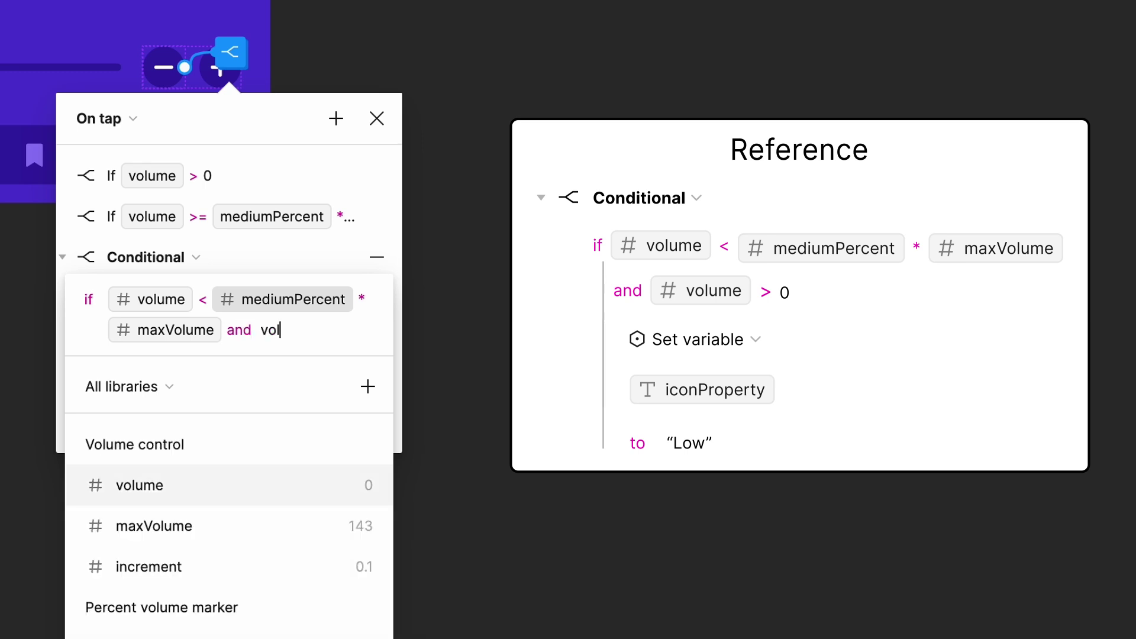
key("Return")
type("> 0")
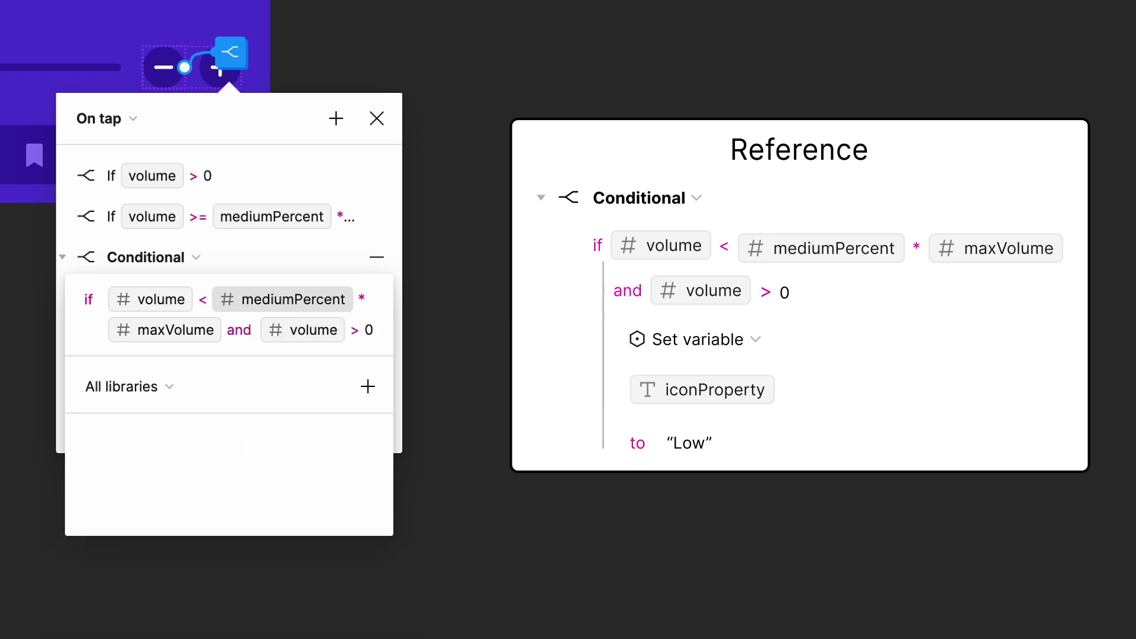
key("Escape")
Under that condition, set Icon/iconProperty to "Low", then collapse the conditional
left_click(216, 336)
left_click(204, 459)
type("icon")
key("Return")
type("\"Low\"")
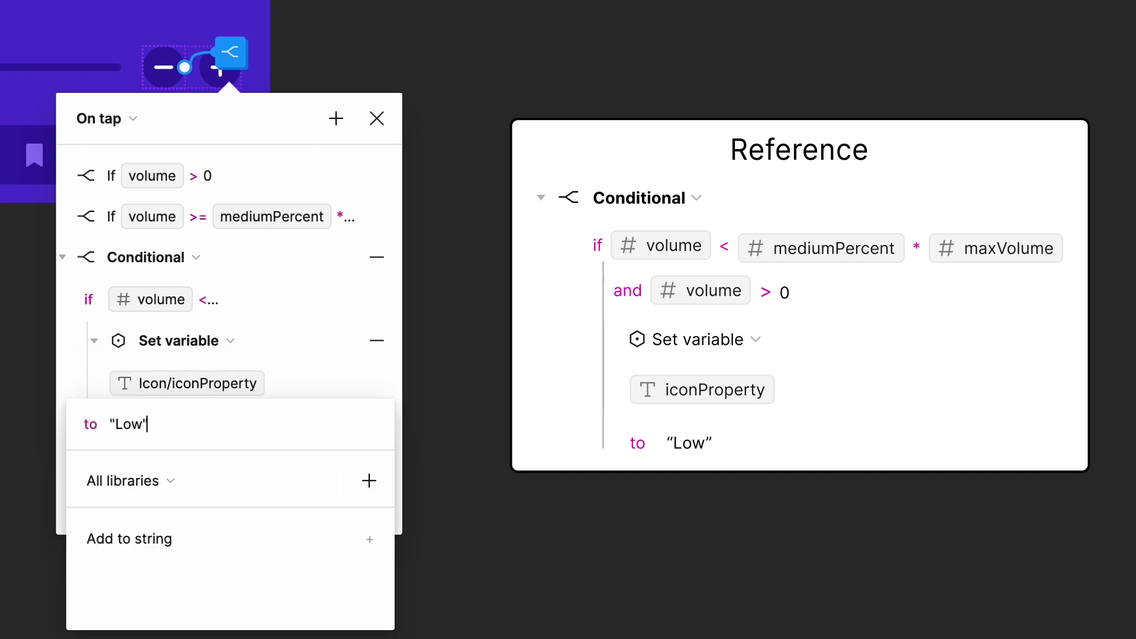
key("Return")
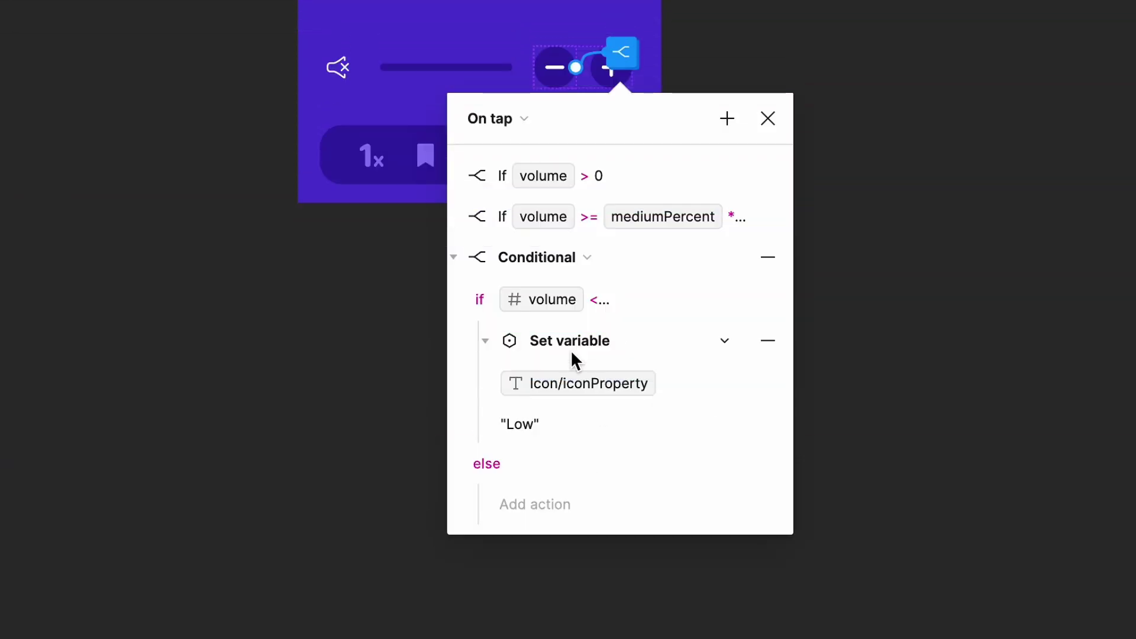
left_click(454, 257)
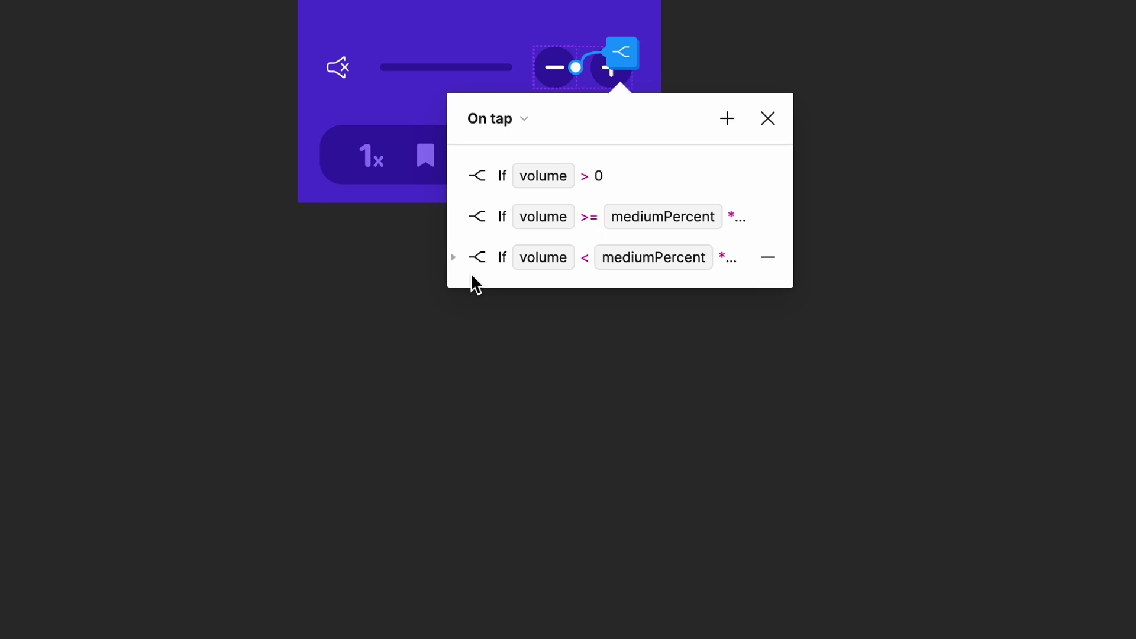
Add a new conditional with the condition volume == 0
left_click(727, 118)
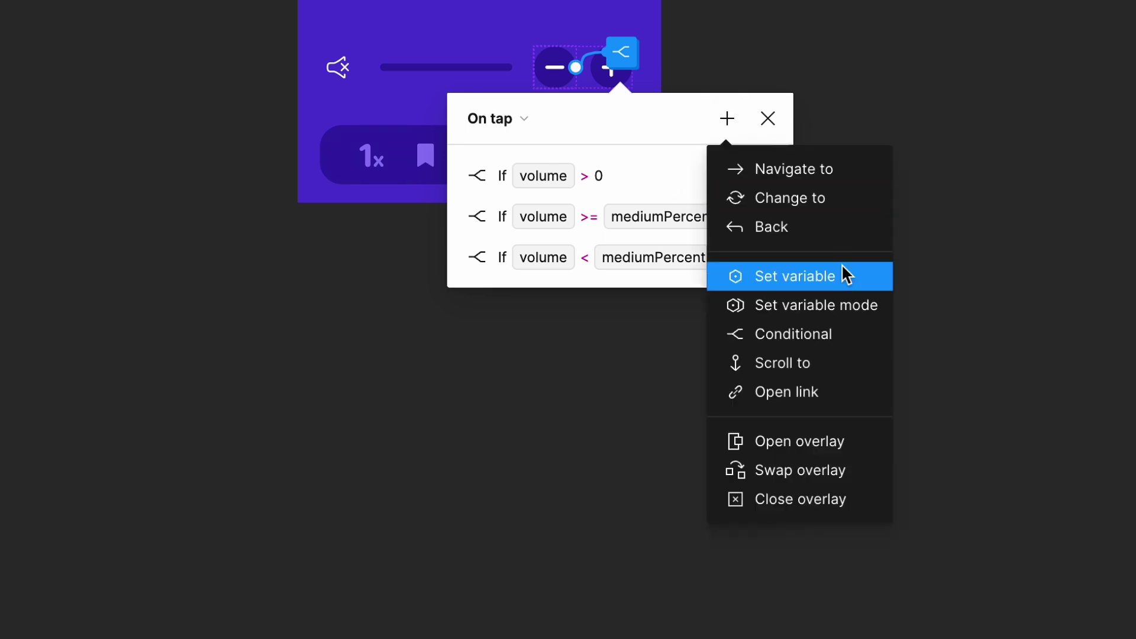
left_click(858, 344)
type("vo")
key("Return")
key("Return")
type("0")
Under the volume == 0 condition, set Icon/iconProperty to "Mute"
key("Return")
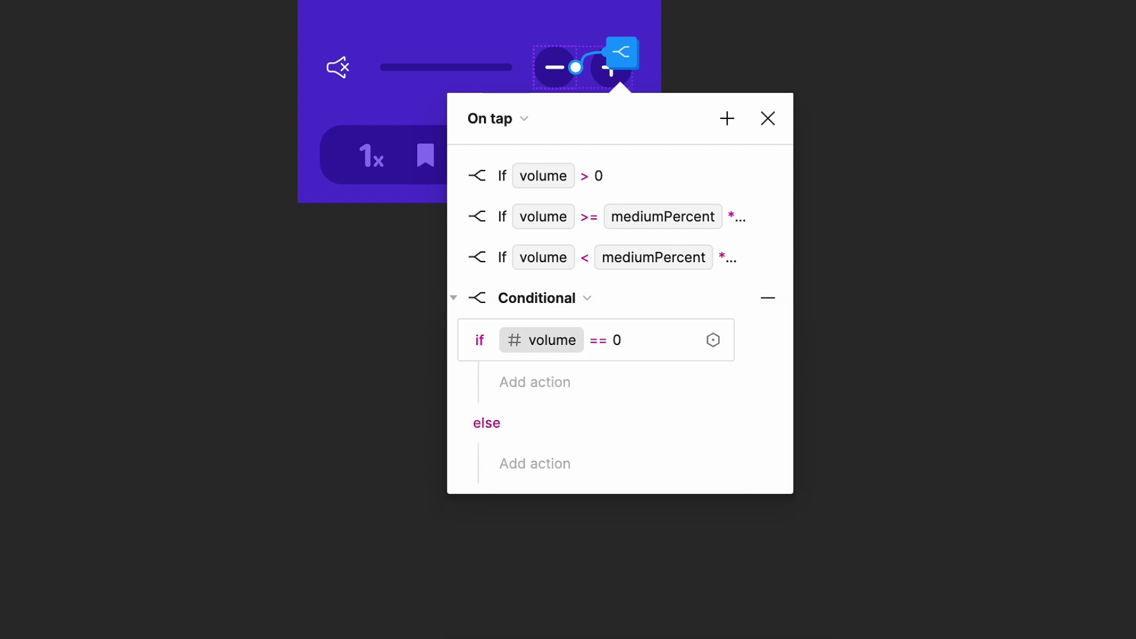
left_click(510, 381)
left_click(632, 467)
type("io")
key("BackSpace")
type("con")
key("Return")
type("\"Mute\"")
key("Return")
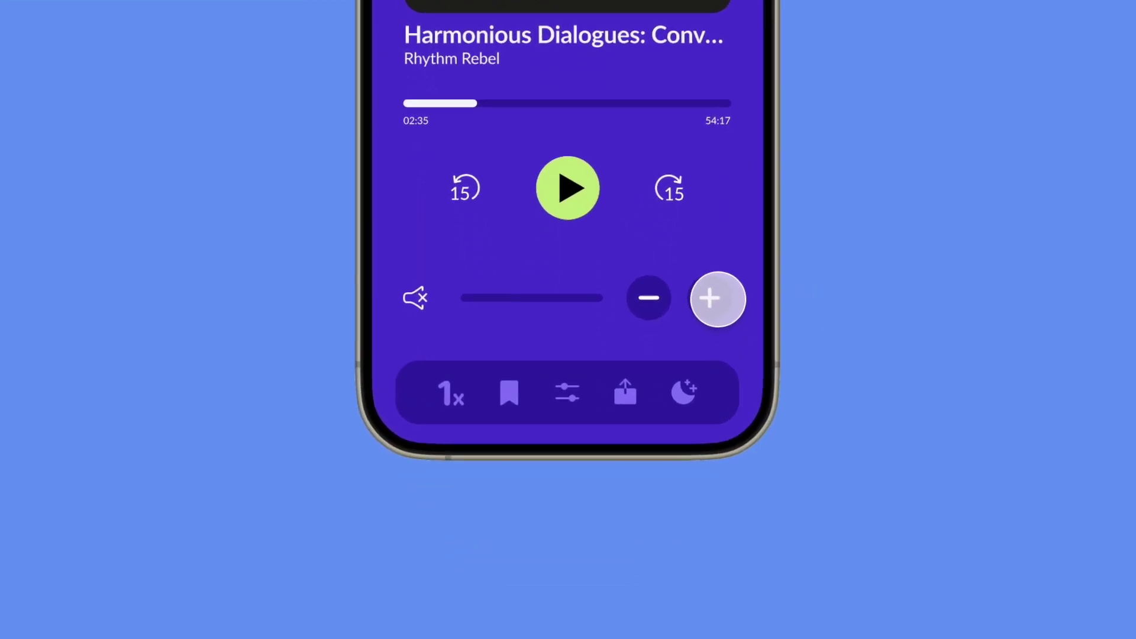
In the prototype, raise the volume two steps, then lower it four steps to check the mute icon
left_click(717, 299)
left_click(718, 299)
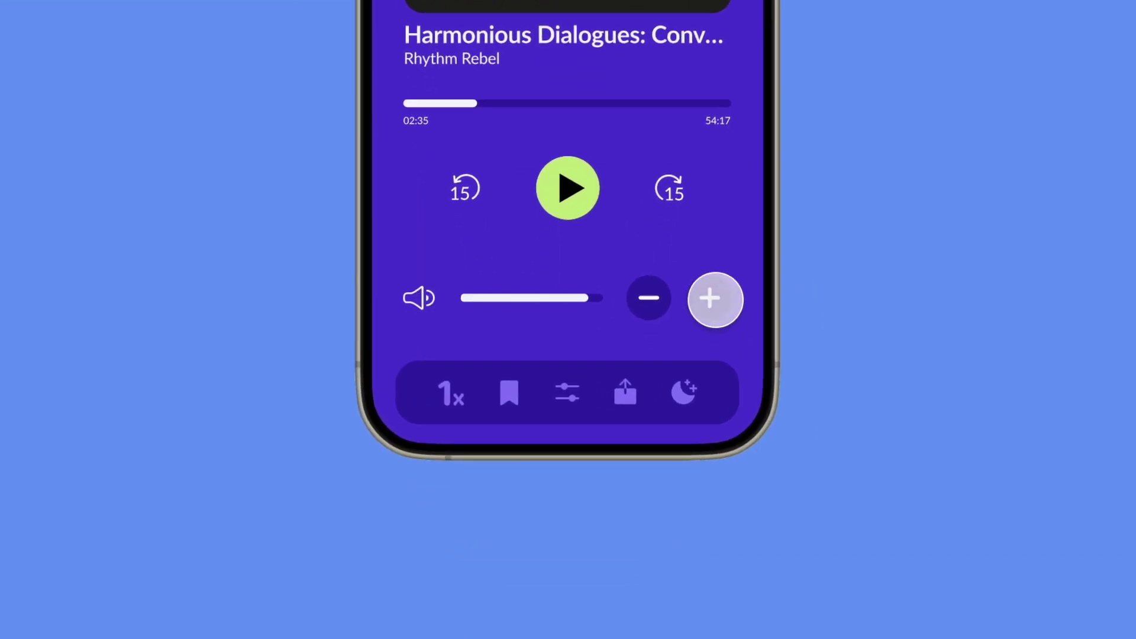
left_click(649, 297)
left_click(650, 297)
left_click(649, 297)
left_click(649, 298)
left_click(649, 298)
left_click(649, 297)
left_click(649, 297)
left_click(649, 297)
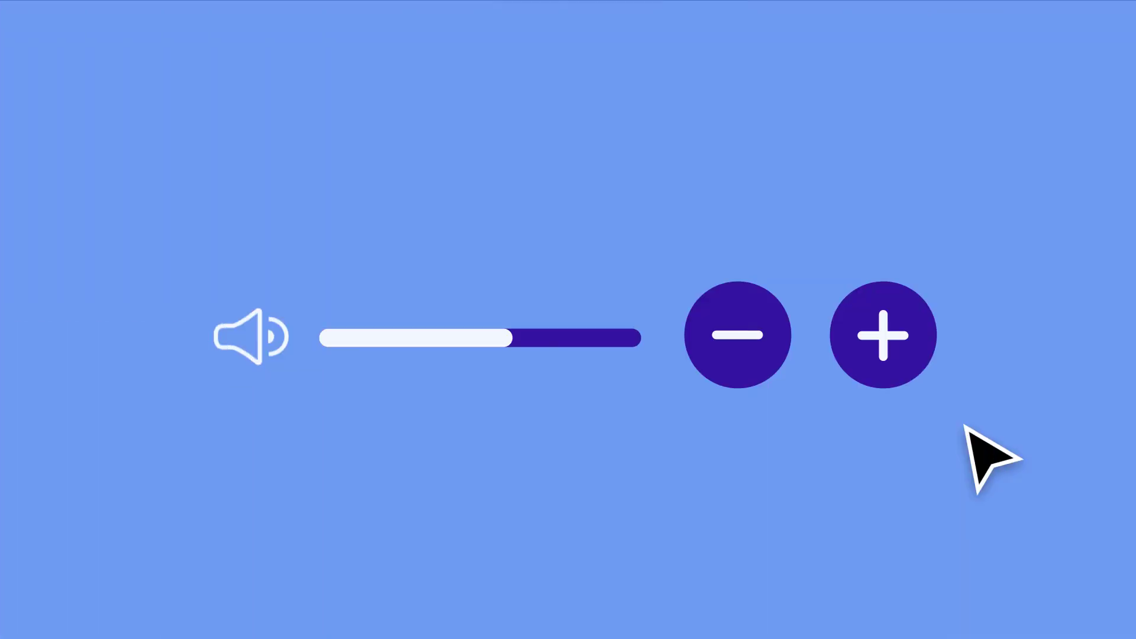
Raise the prototype volume three steps to near maximum, showing the red bar and Volume warning
left_click(907, 369)
left_click(905, 367)
left_click(906, 367)
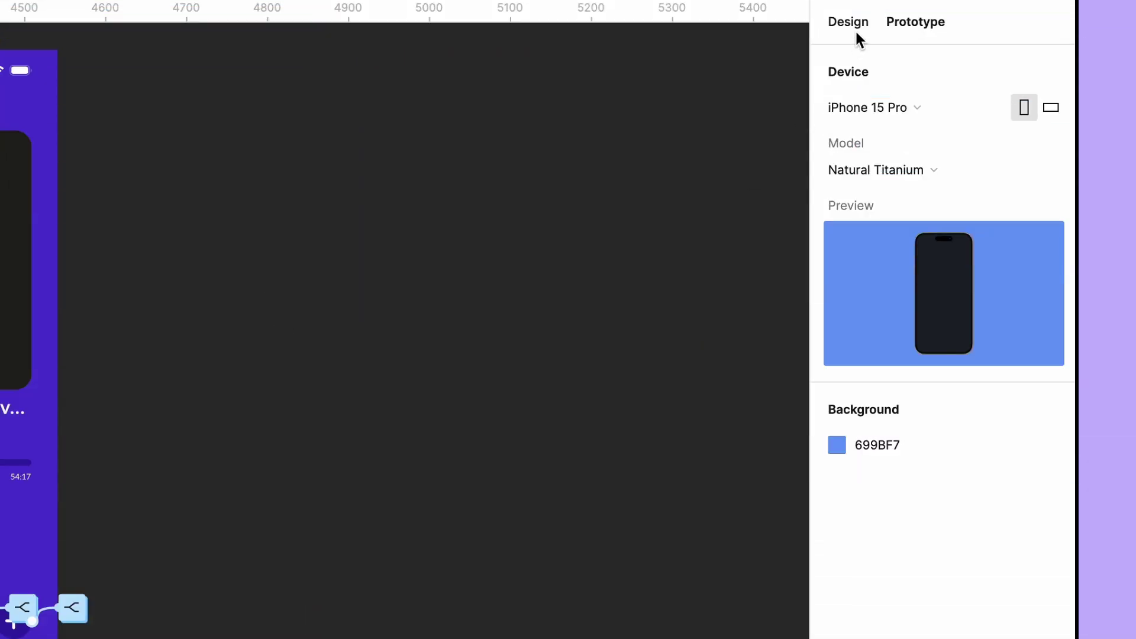
Create a boolean local variable named alert
left_click(854, 32)
left_click(1042, 211)
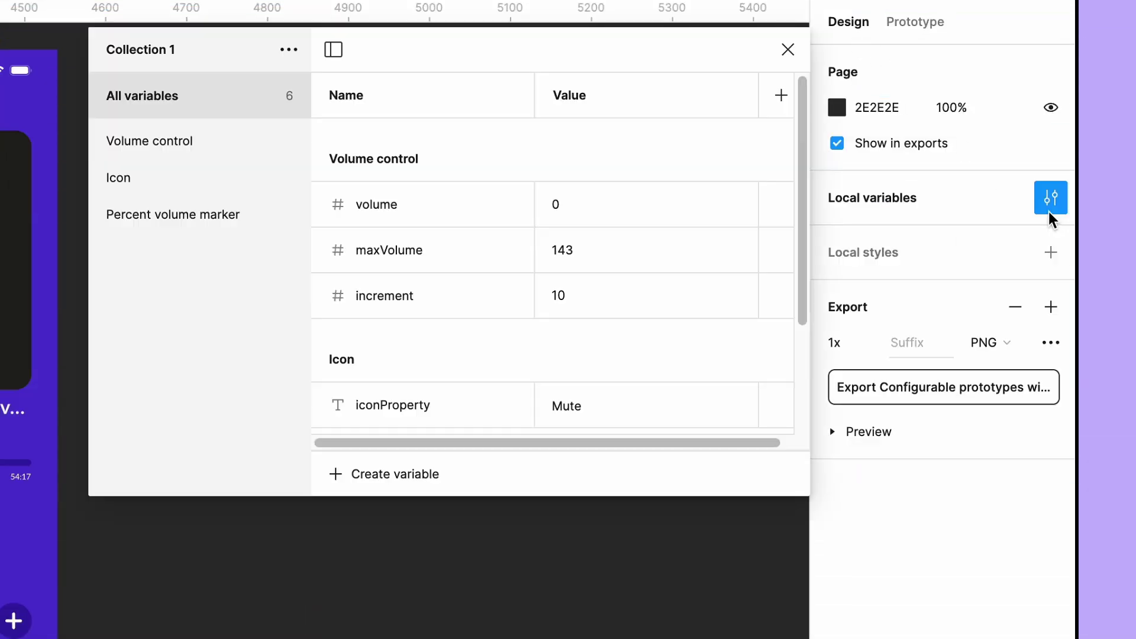
left_click(415, 477)
left_click(425, 601)
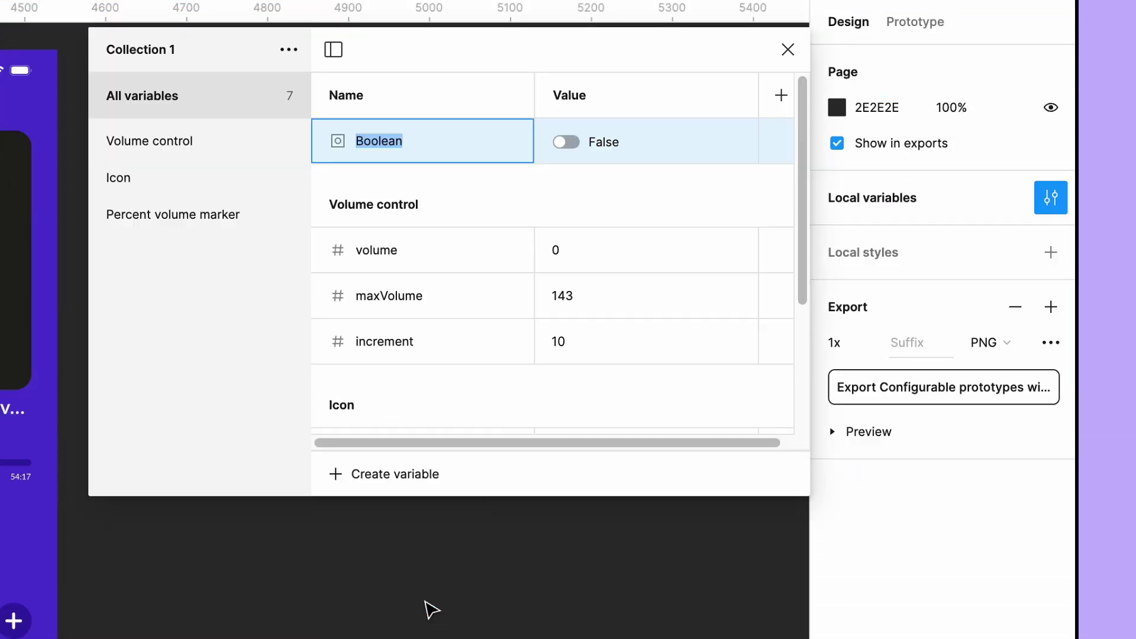
type("alert")
key("Return")
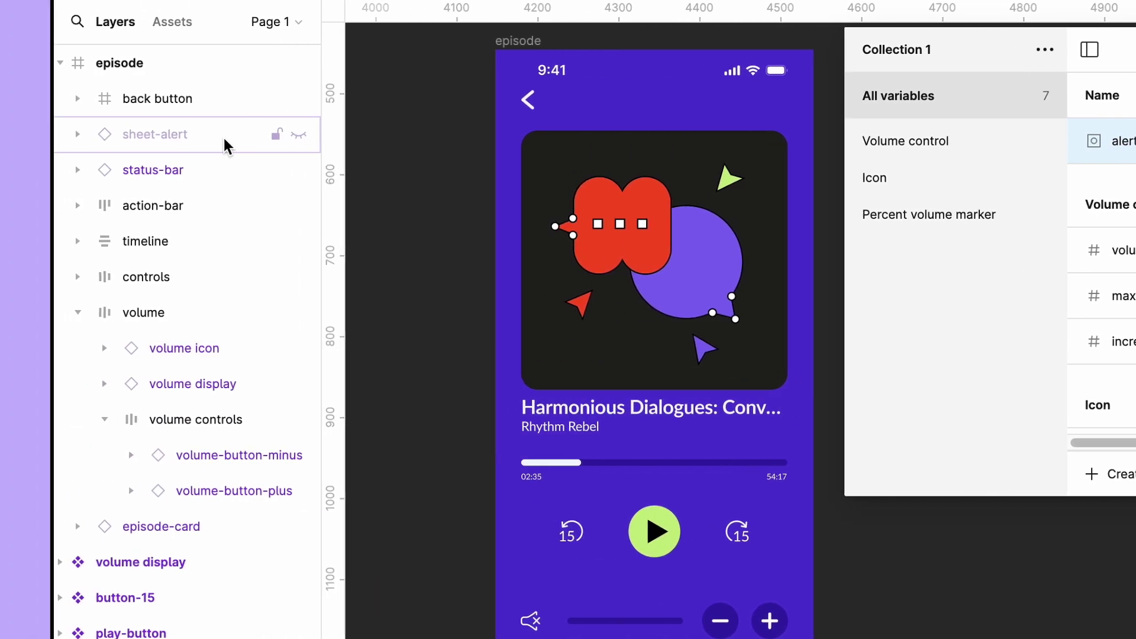
Bind alert to the sheet-alert layer's visibility and the volume display's alert property
left_click(129, 146)
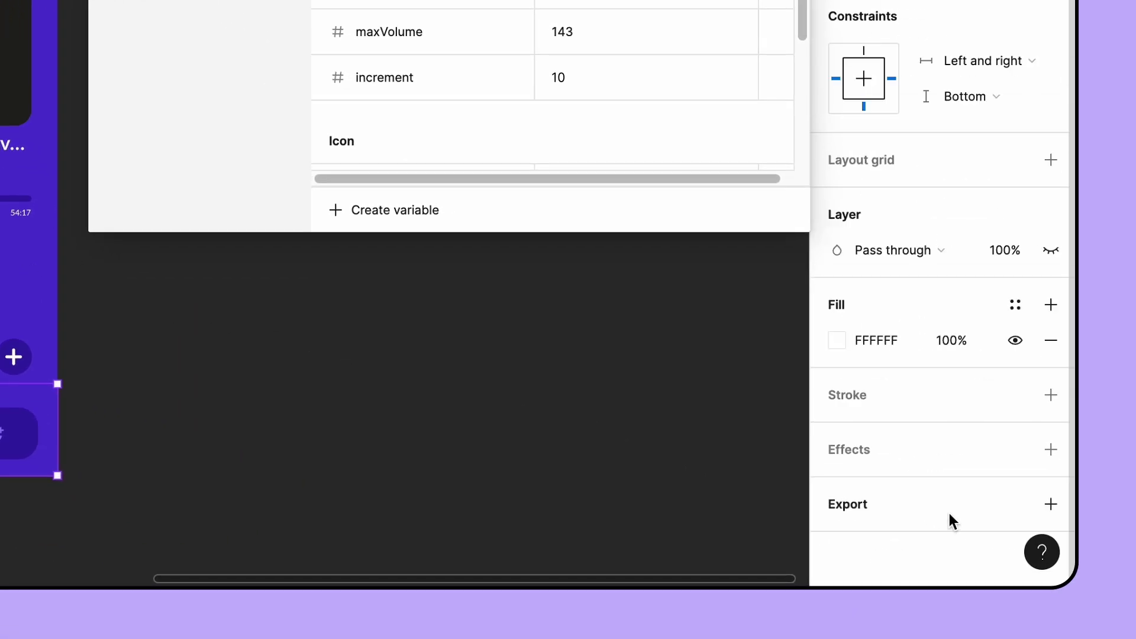
left_click(1046, 261)
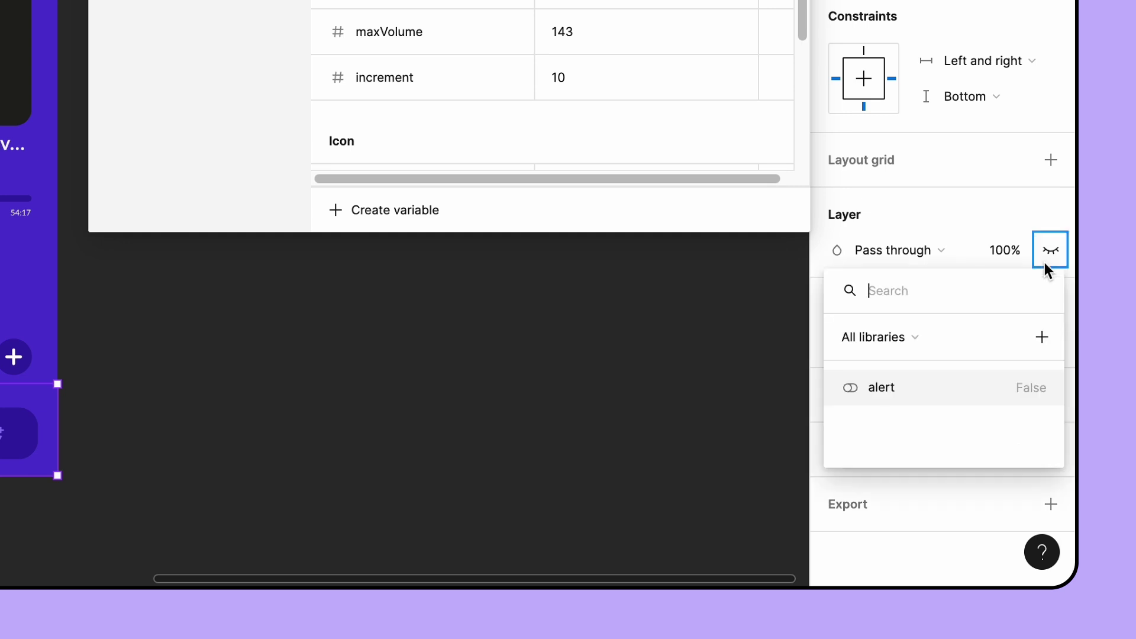
left_click(932, 388)
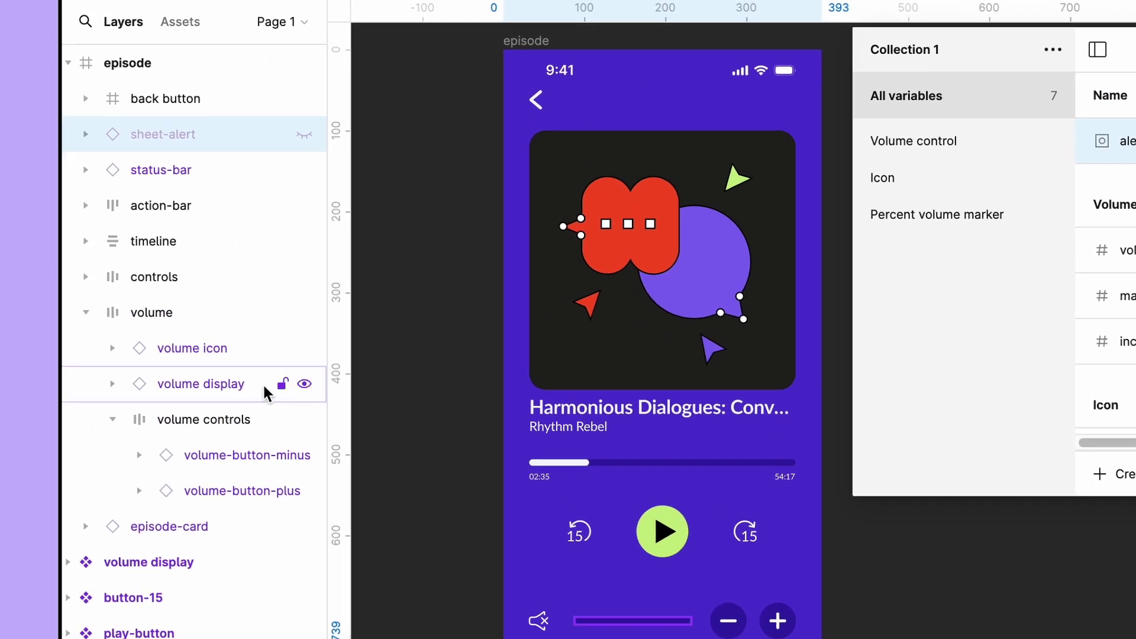
left_click(263, 383)
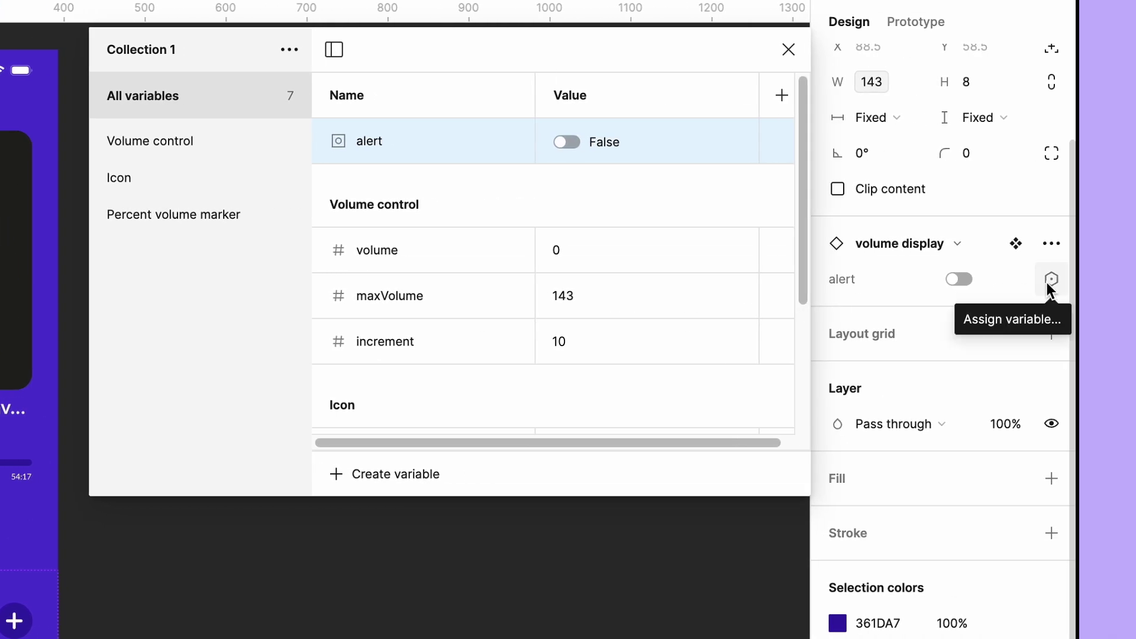
left_click(1046, 283)
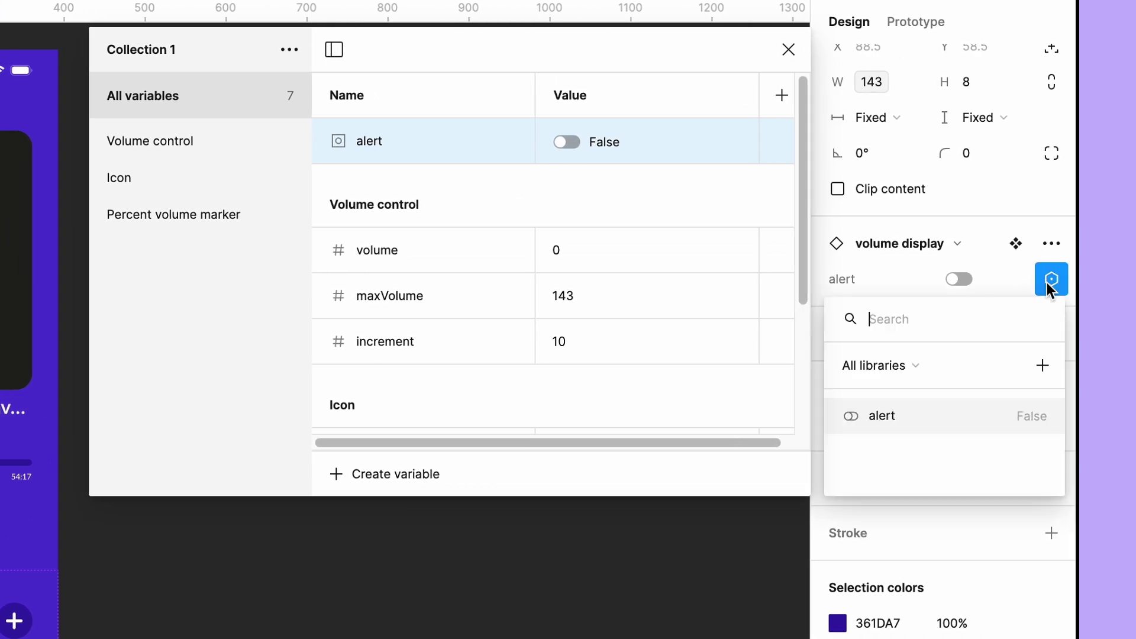
left_click(928, 416)
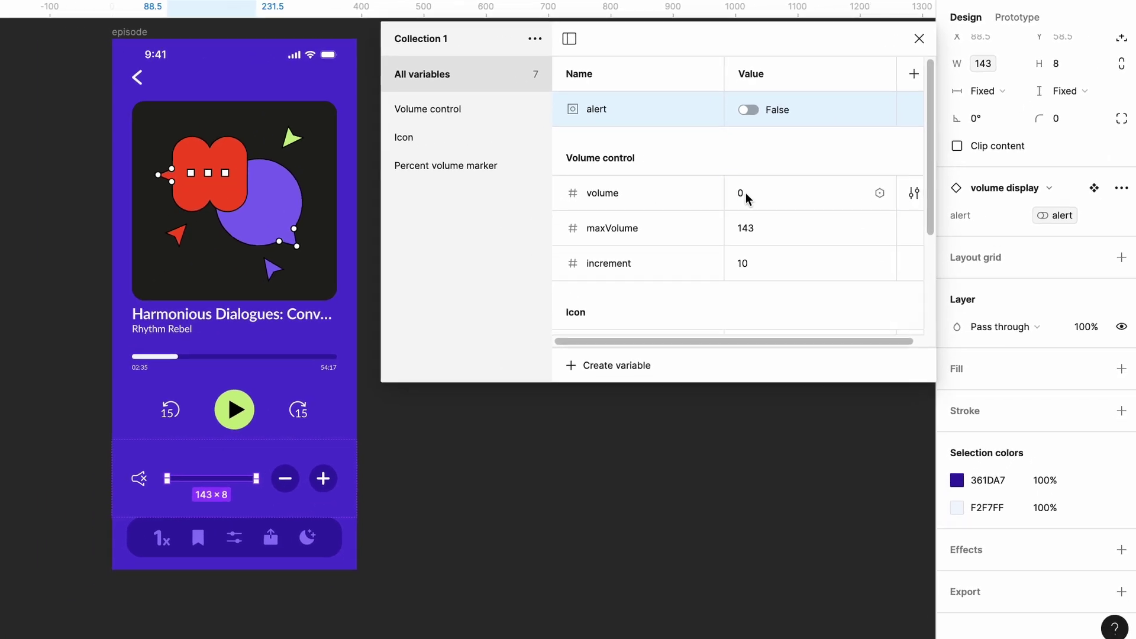
Set volume to 50, toggle alert to preview the warning, then reset volume to 0
double_click(562, 253)
type("50")
key("Return")
key("Escape")
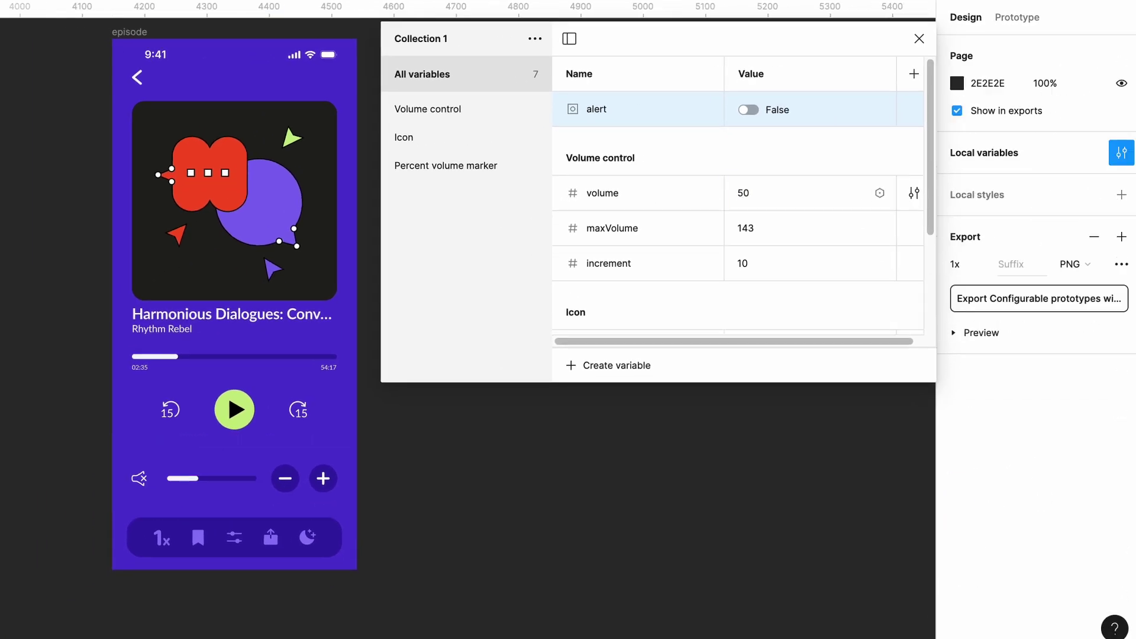
left_click(746, 110)
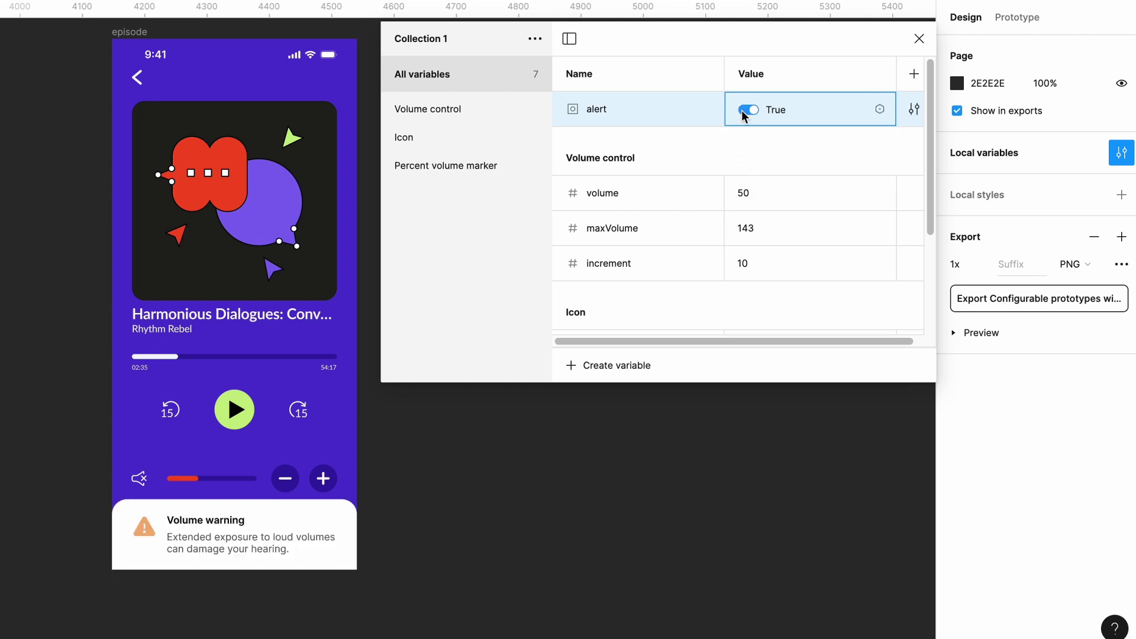
left_click(744, 114)
left_click(744, 113)
left_click(744, 114)
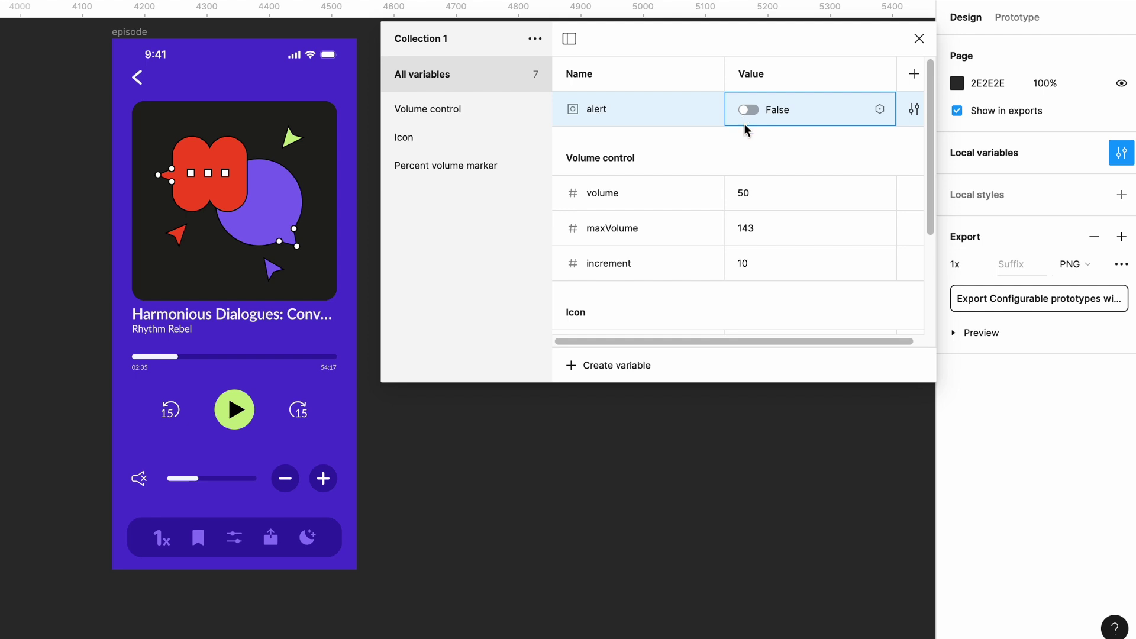
left_click(757, 197)
type("0")
key("Return")
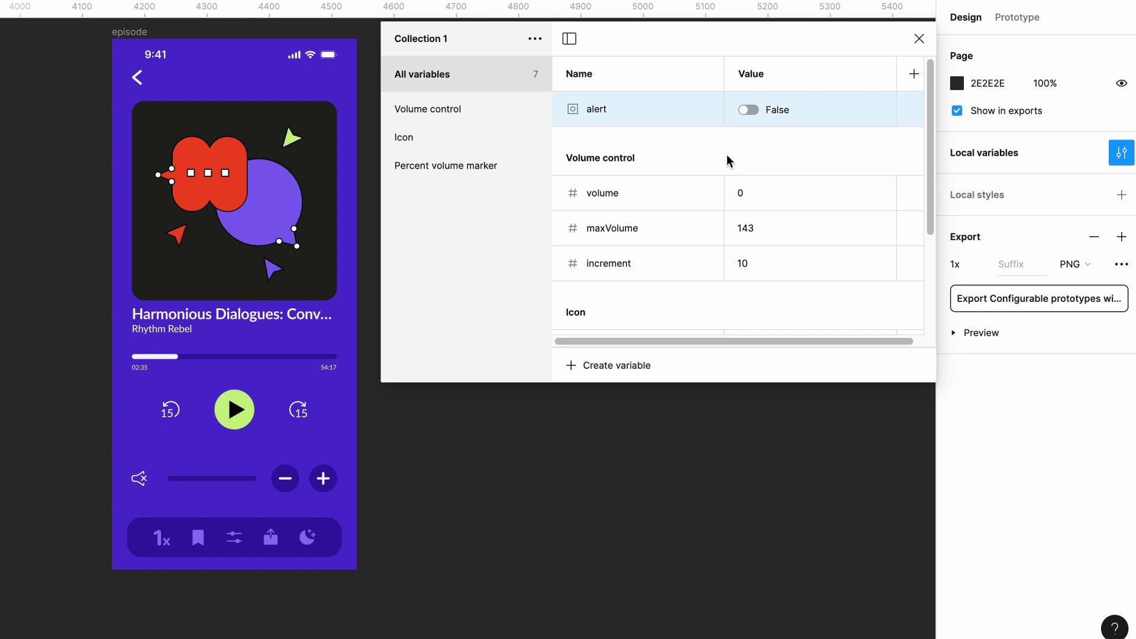
Move the alert variable into a new group named Alert
right_click(686, 112)
left_click(701, 121)
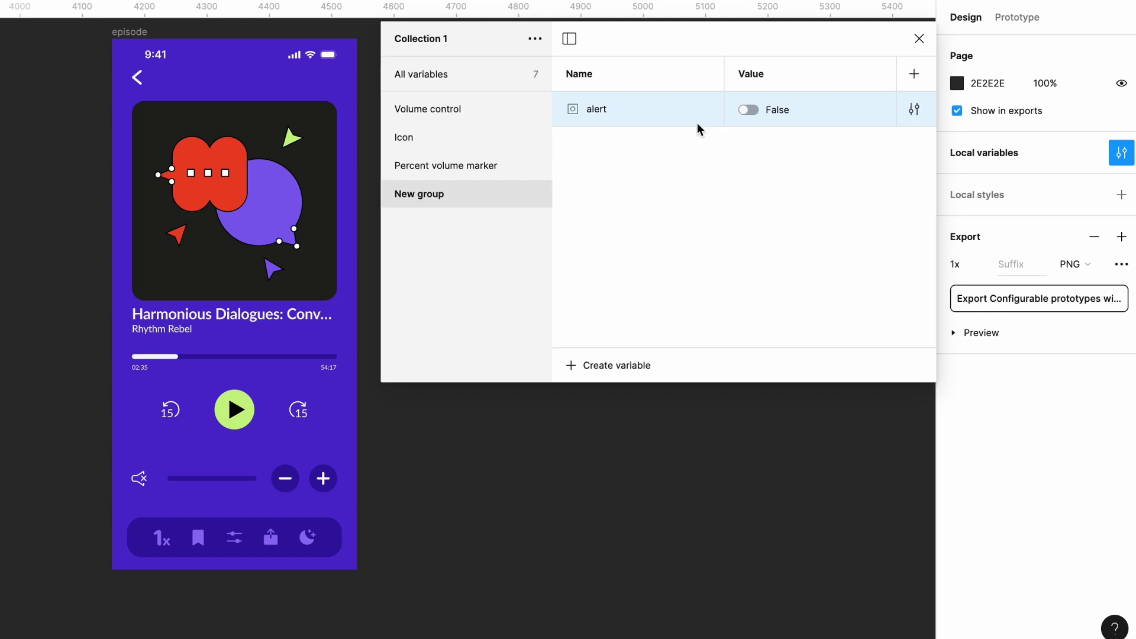
double_click(434, 195)
type("Alert")
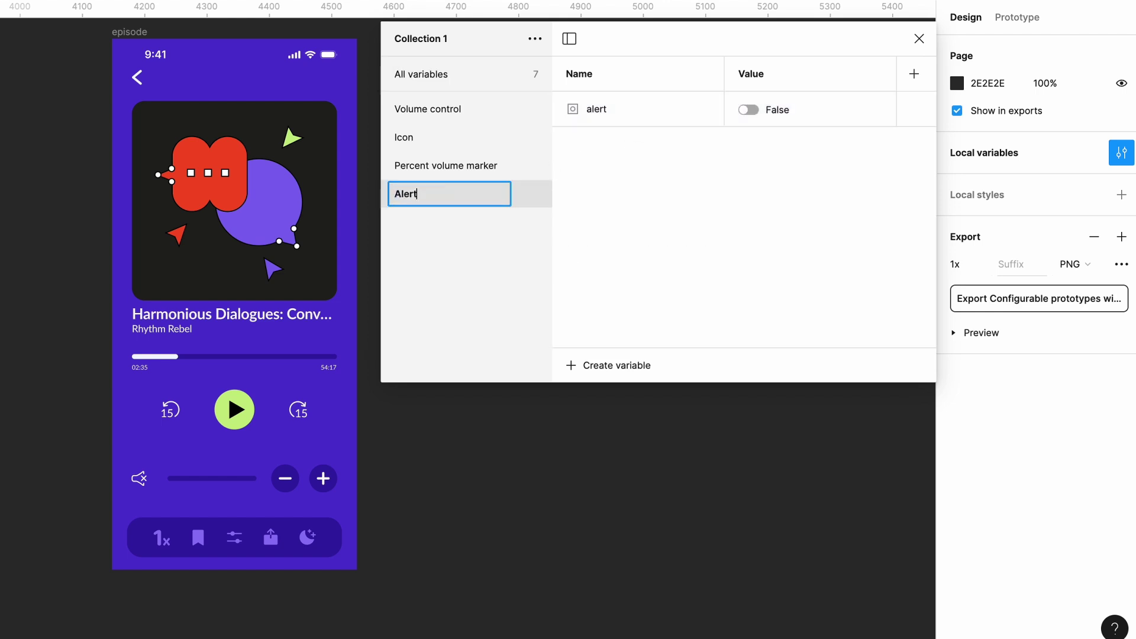
key("Return")
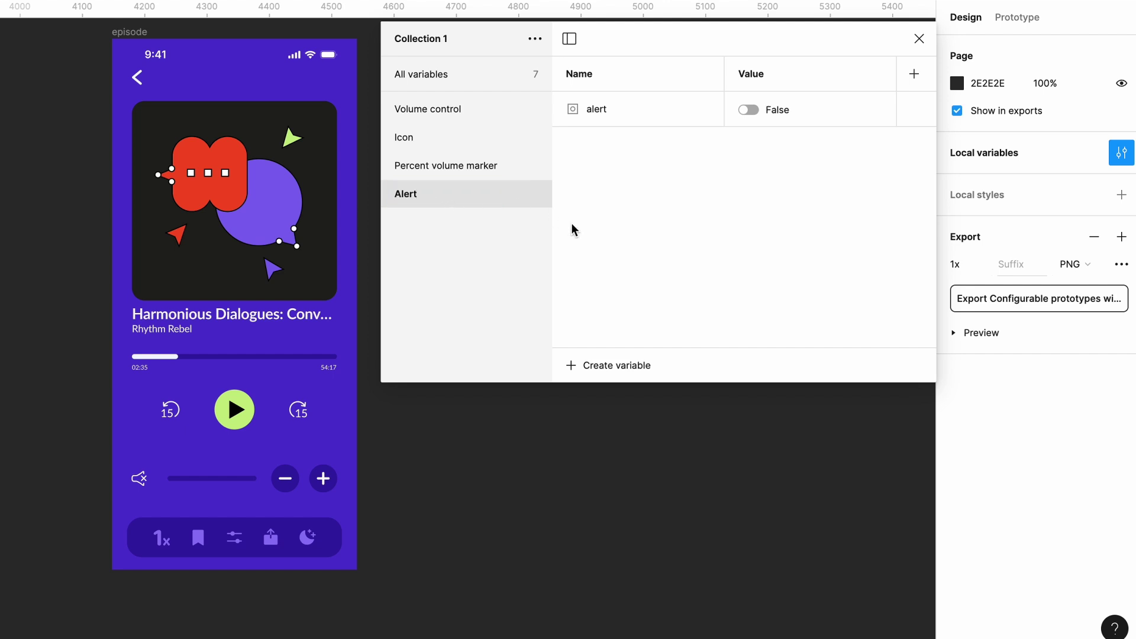
Create number variable alertPercent with value 0.9 and move it into the Percent volume marker group
left_click(585, 366)
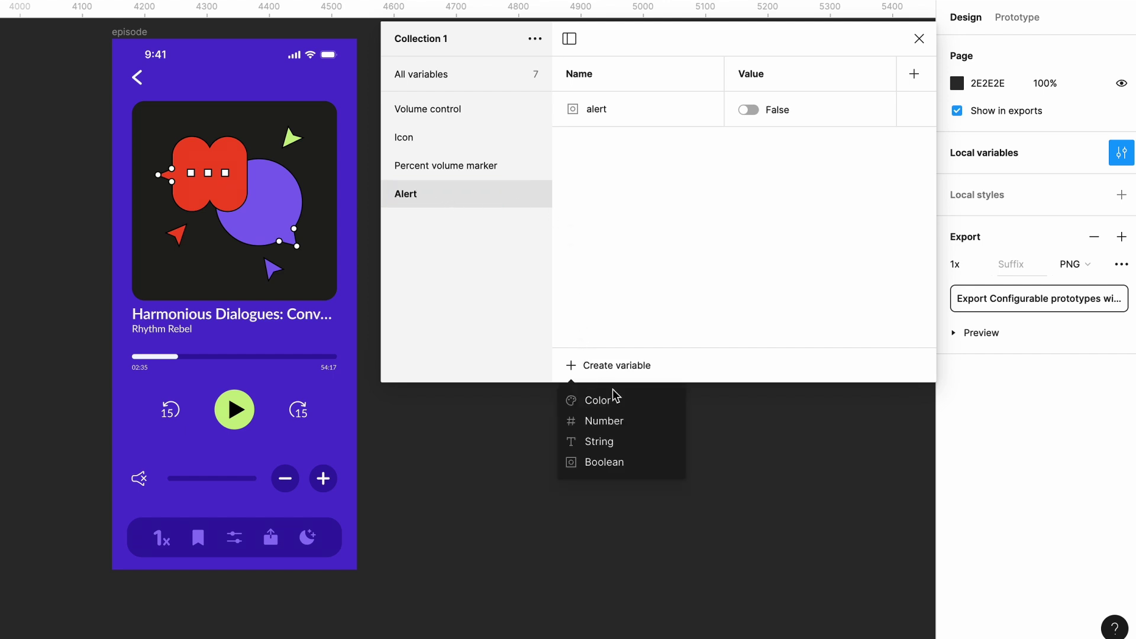
left_click(644, 422)
type("alertPercent")
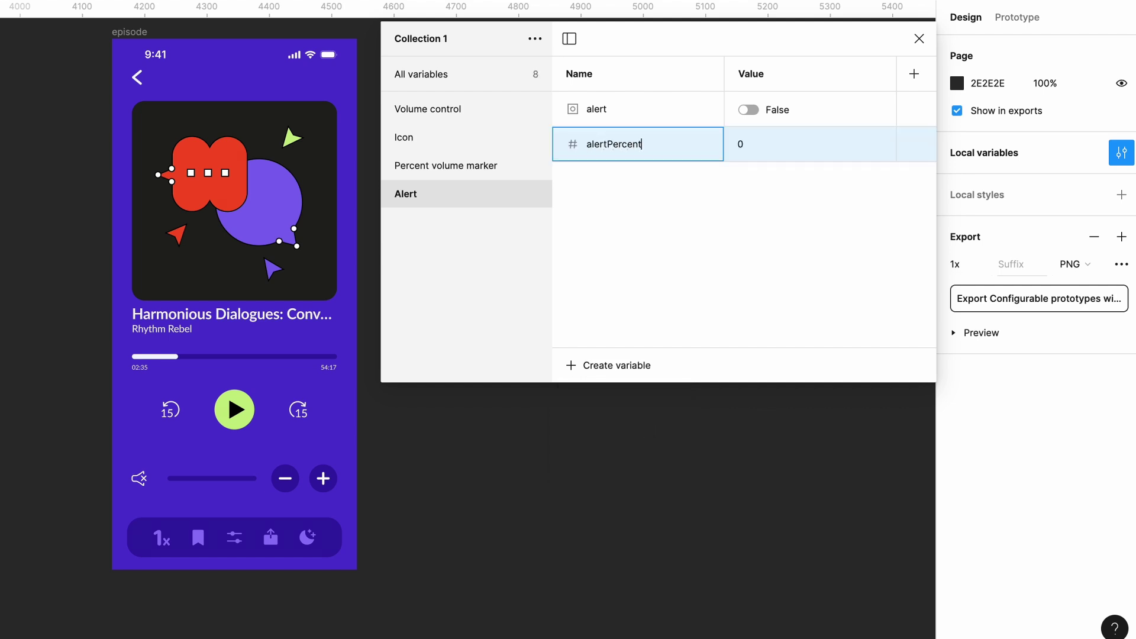
key("Tab")
type("0.9")
key("Return")
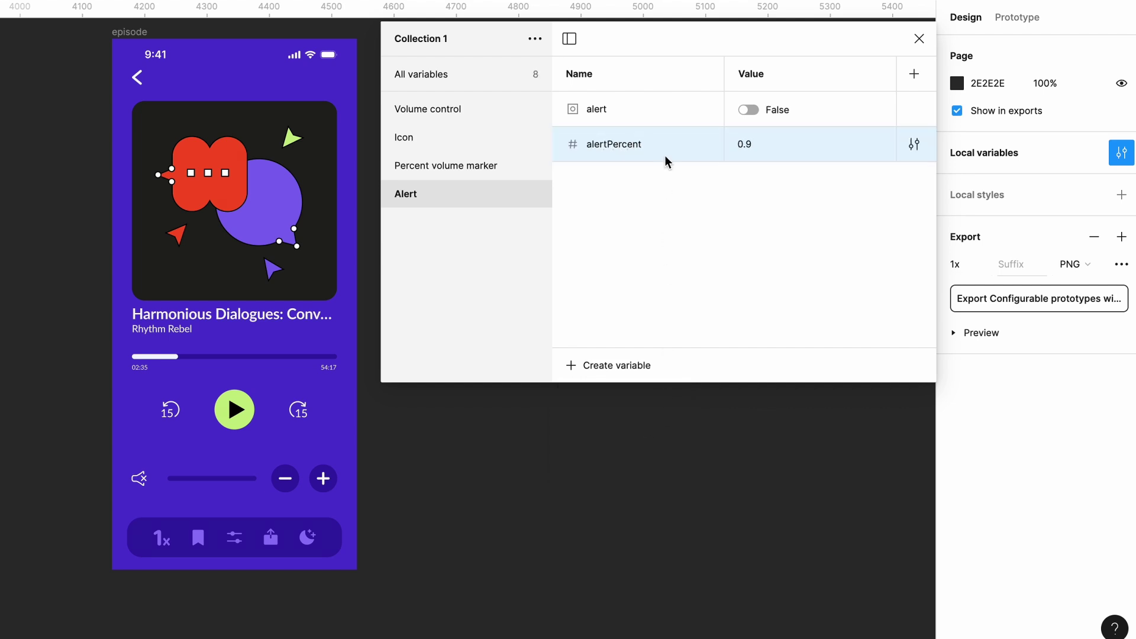
left_click_drag(667, 157, 500, 172)
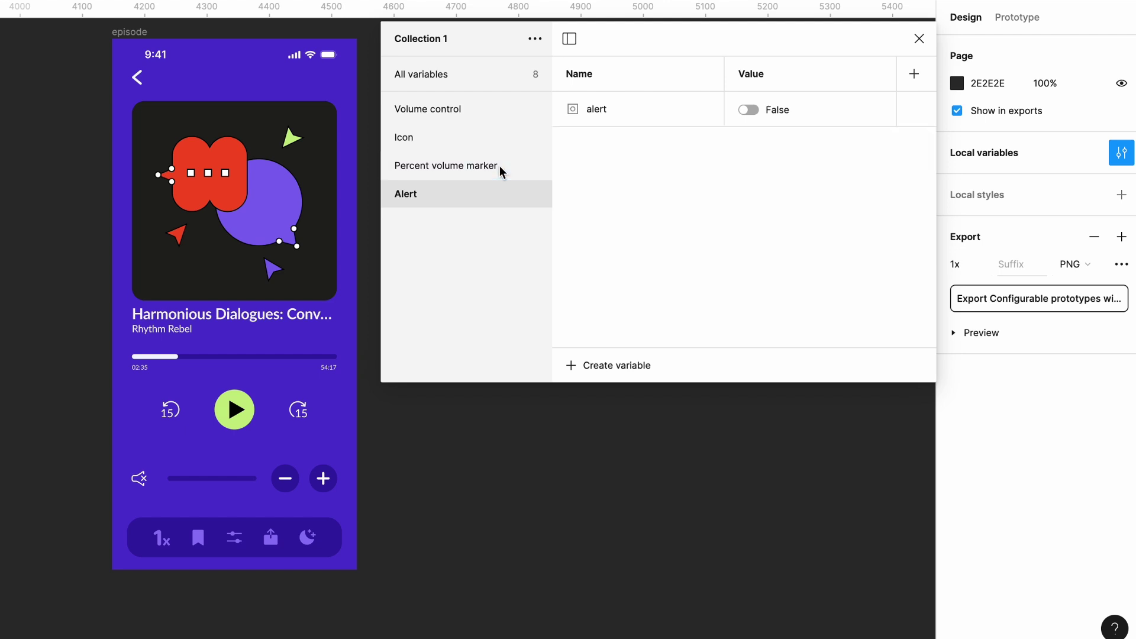
left_click(500, 171)
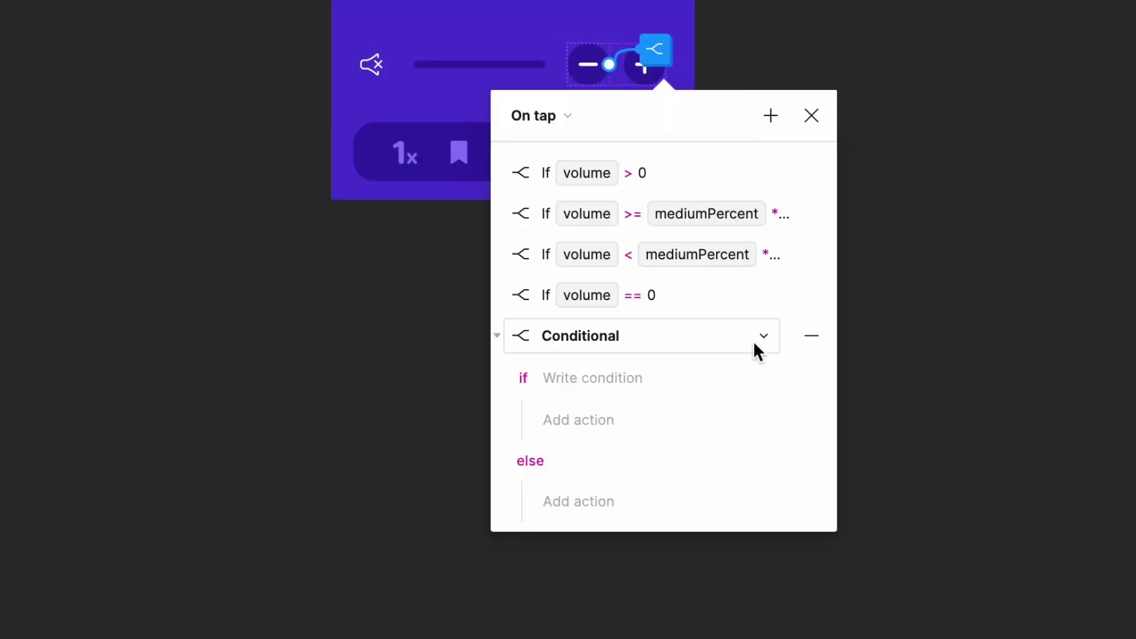
Write the condition volume < alertPercent * maxVolume
left_click(649, 374)
type("vol")
key("Return")
type("<alertp")
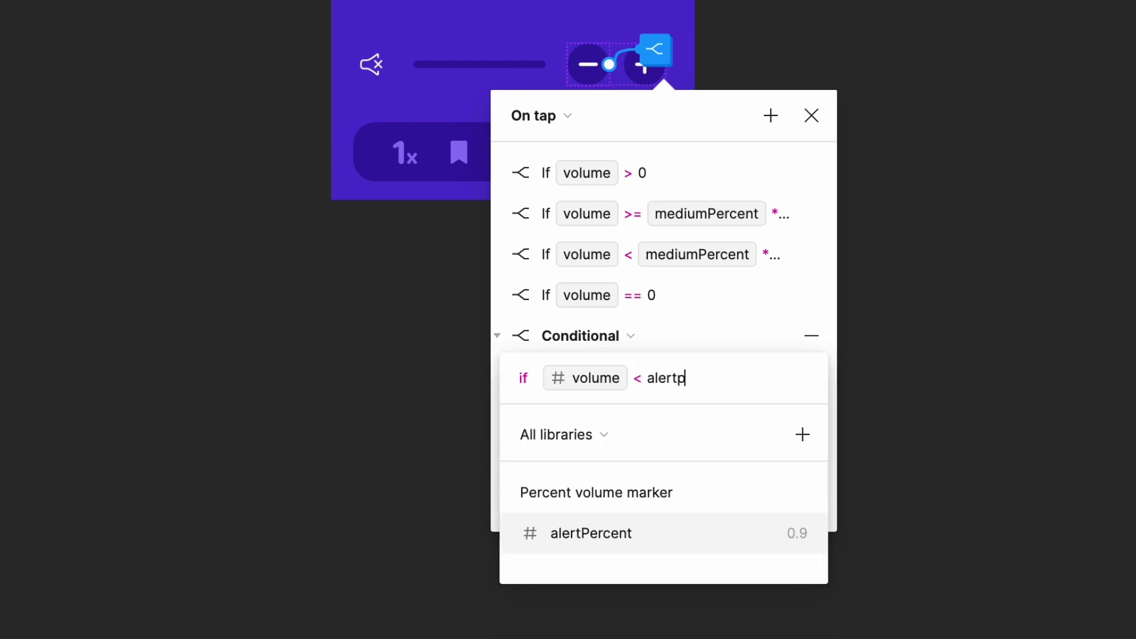
key("Return")
type("*max")
key("Return")
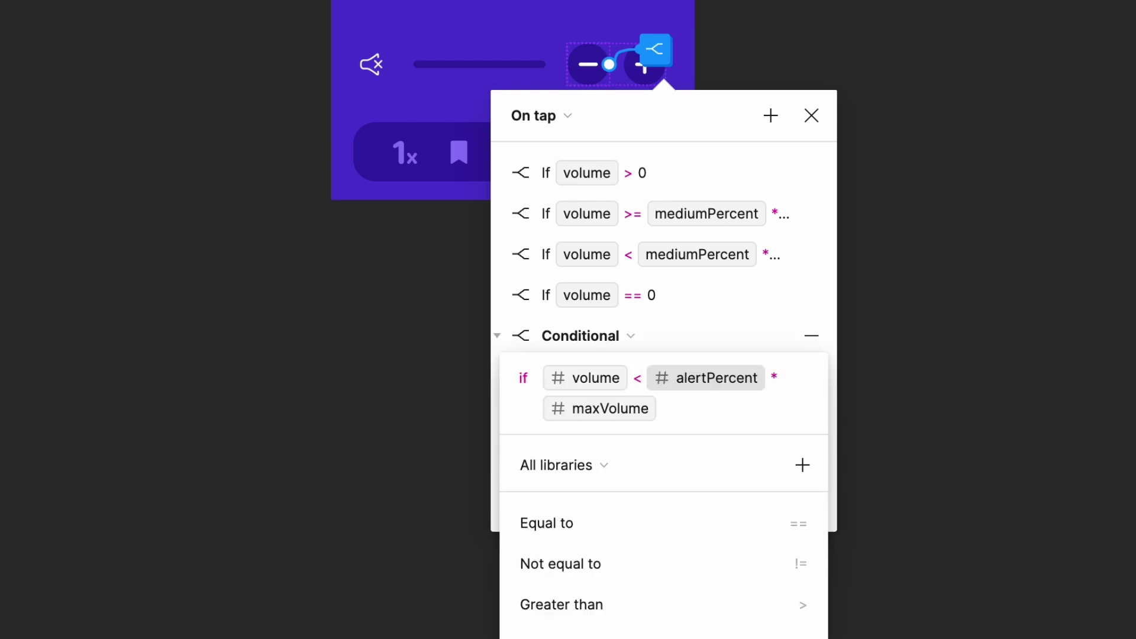
key("Return")
Under that condition, set Alert/alert to False
left_click(610, 421)
left_click(680, 521)
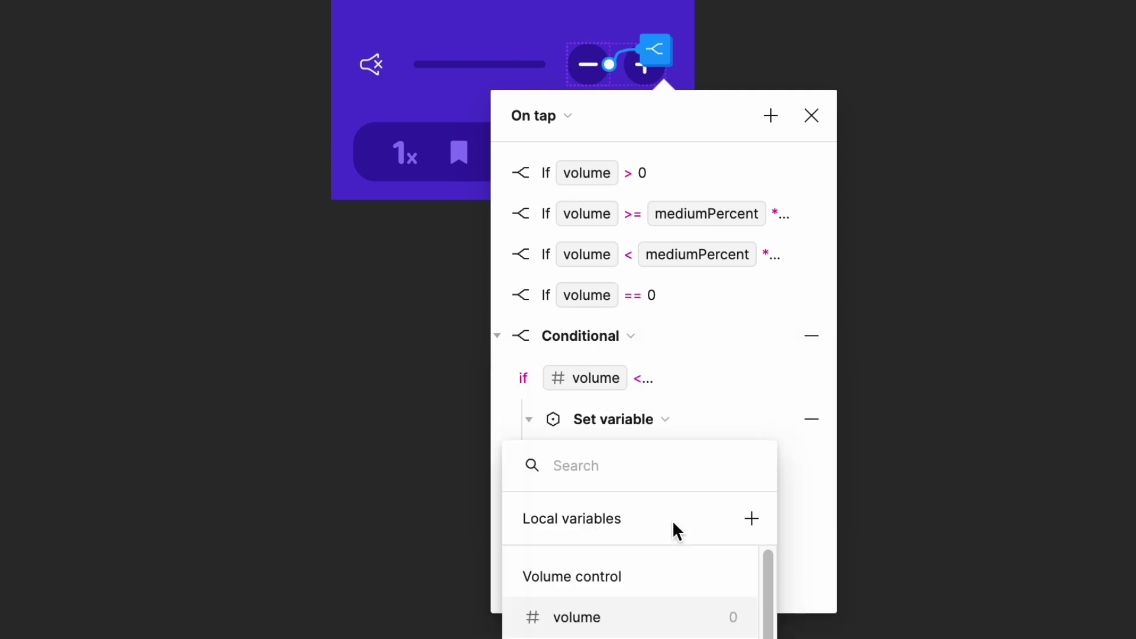
type("alert")
key("Return")
type("False")
key("Return")
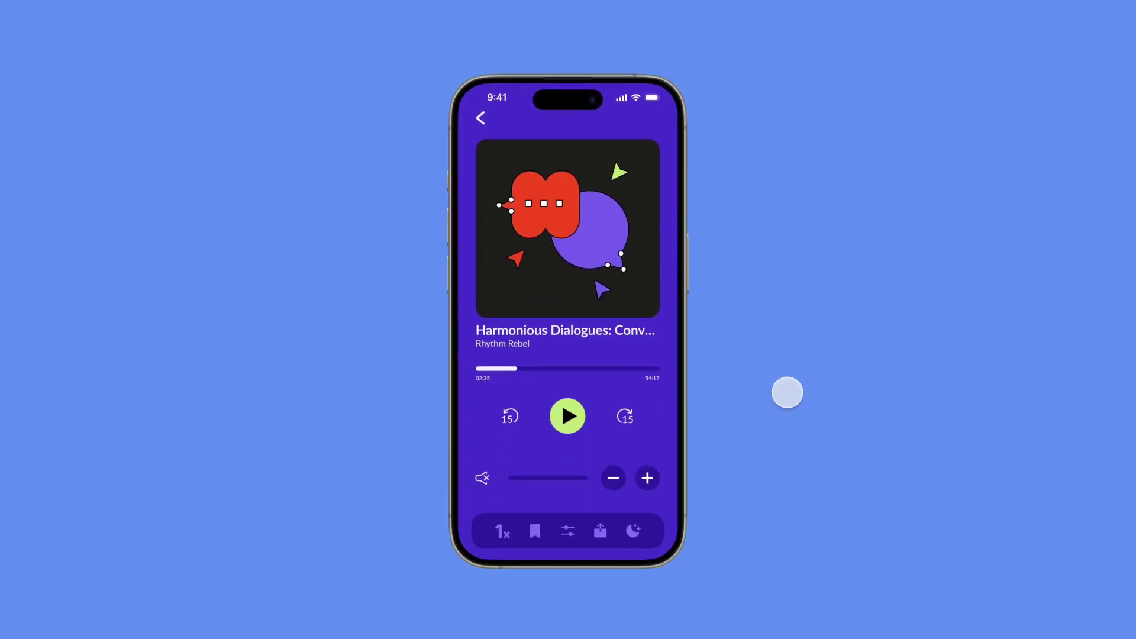
In the prototype, raise volume twice to show the warning, then lower it six steps to mute
left_click(648, 478)
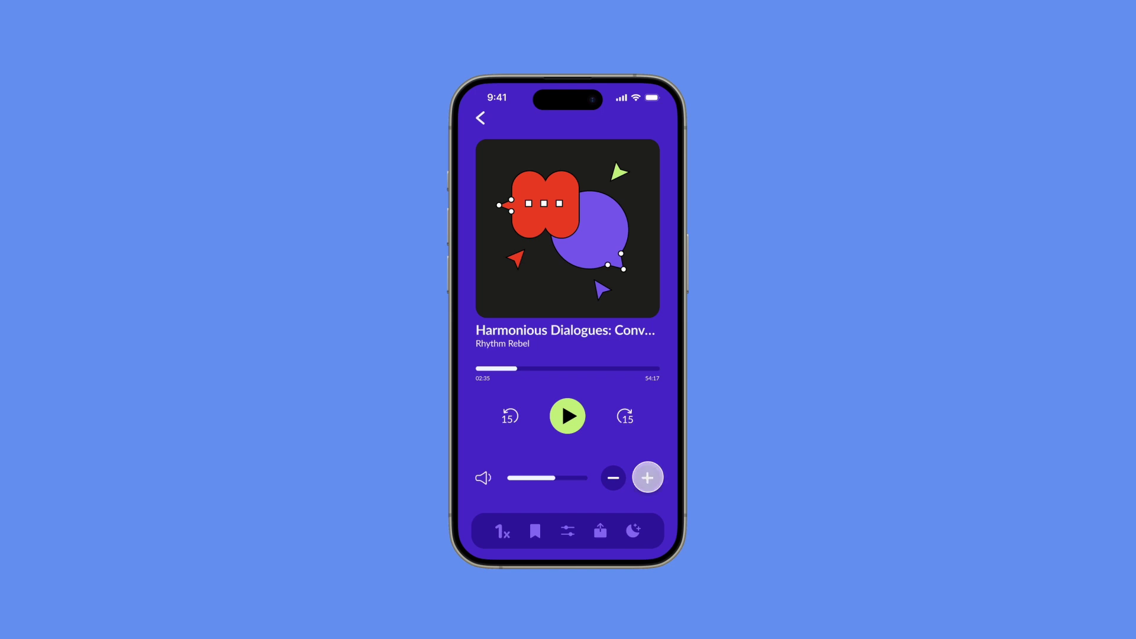
left_click(648, 478)
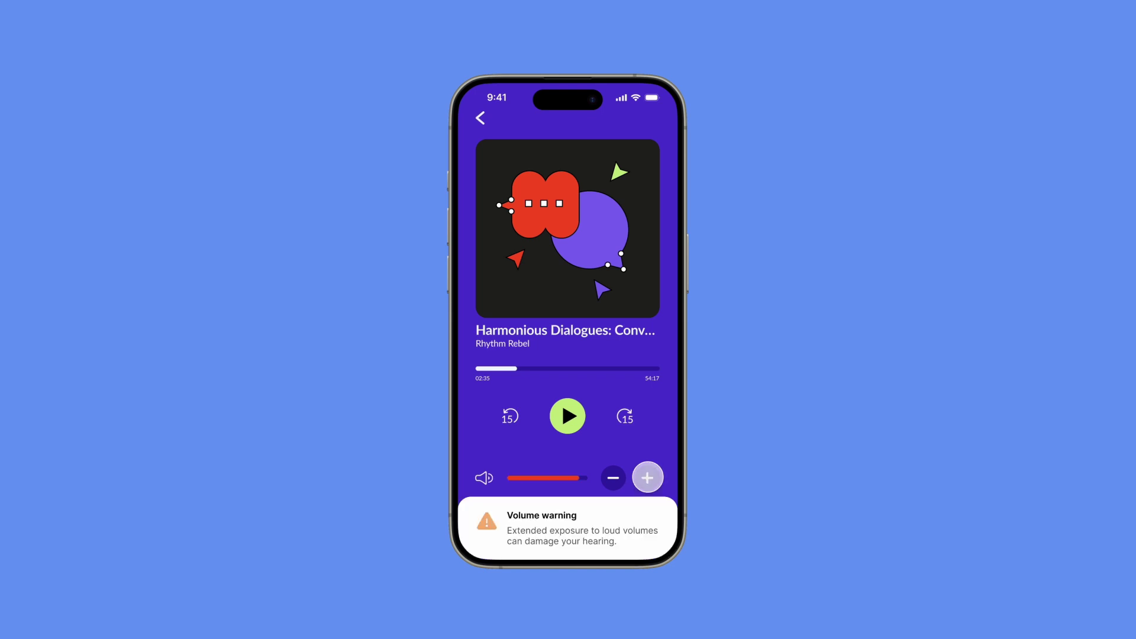
left_click(614, 478)
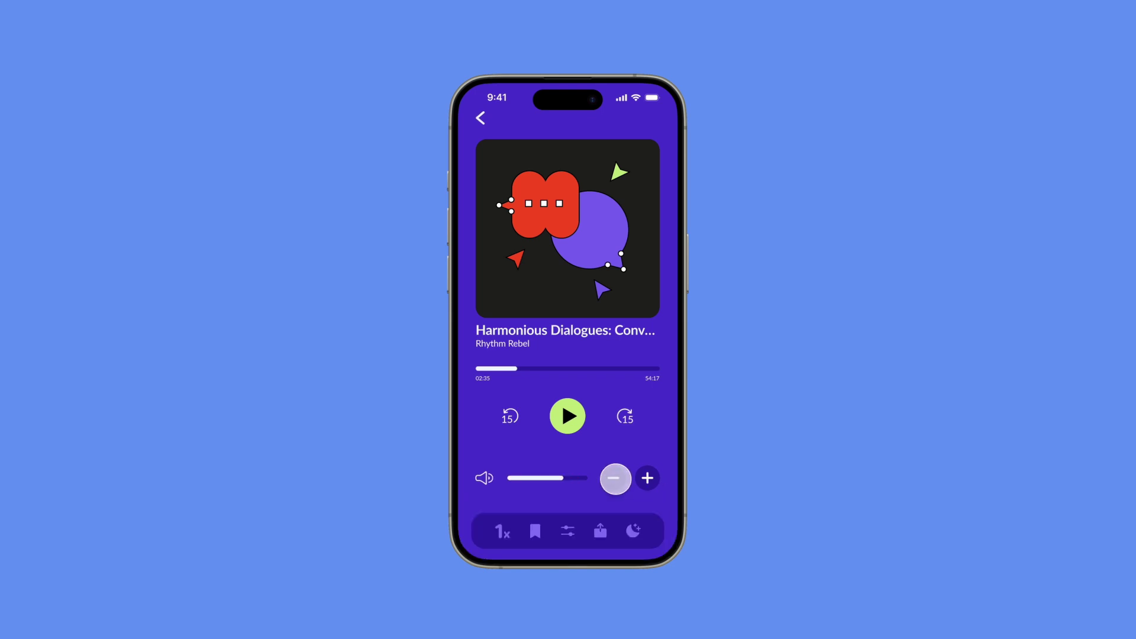
left_click(615, 478)
left_click(615, 478)
left_click(615, 478)
left_click(616, 478)
left_click(615, 478)
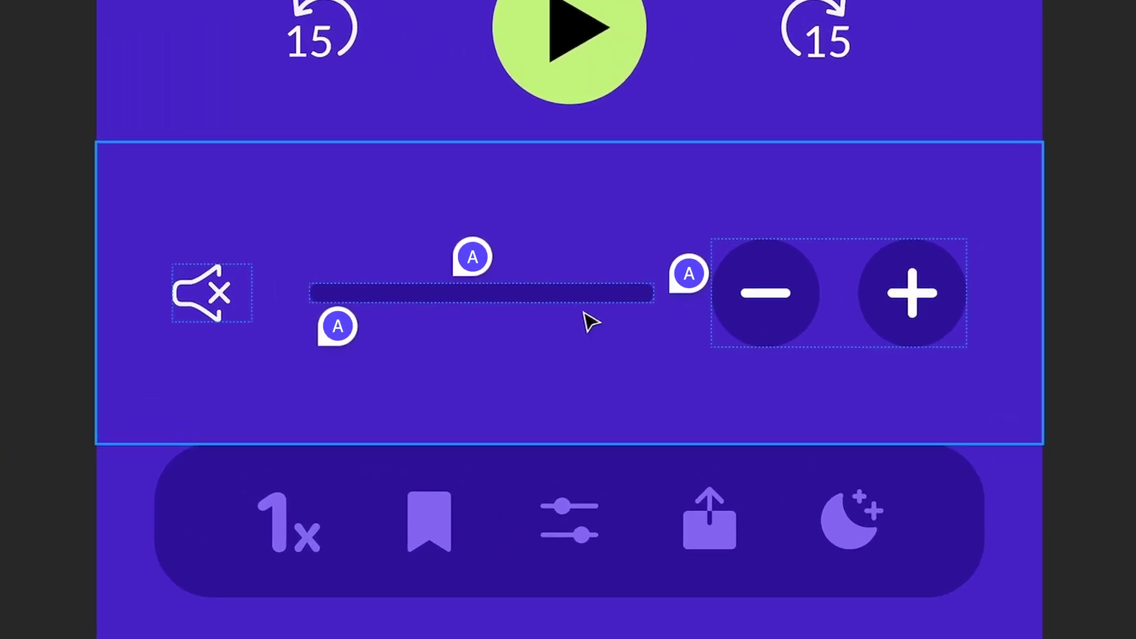
Following the review comments, set maxVolume to 160, increment to 12 and mediumPercent to 0.3
mouse_move(409, 268)
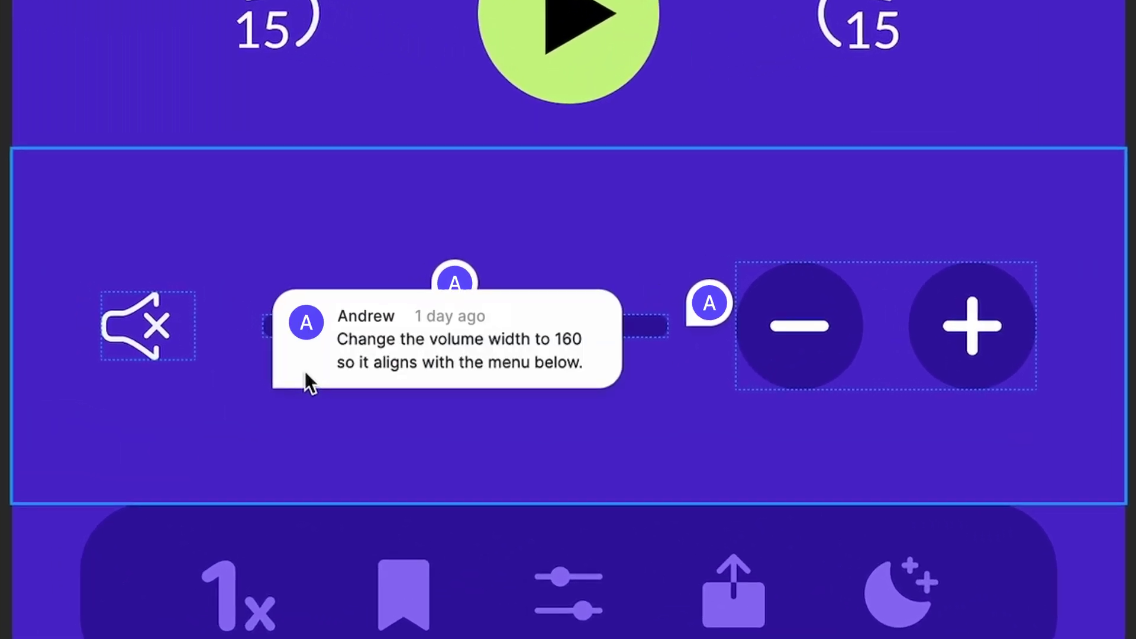
mouse_move(457, 284)
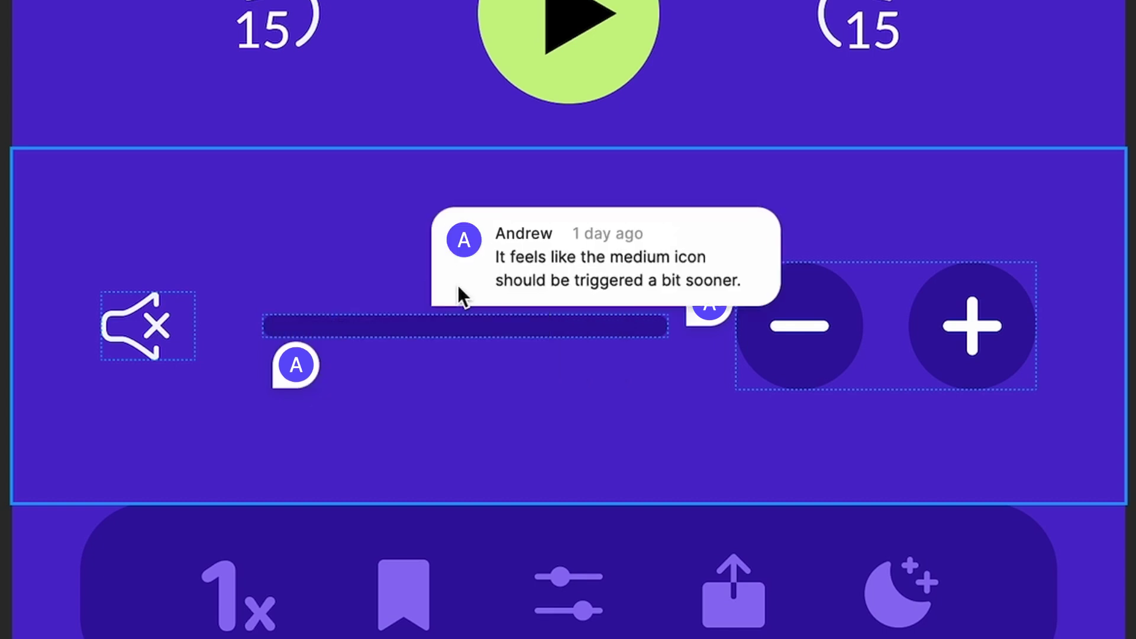
mouse_move(693, 321)
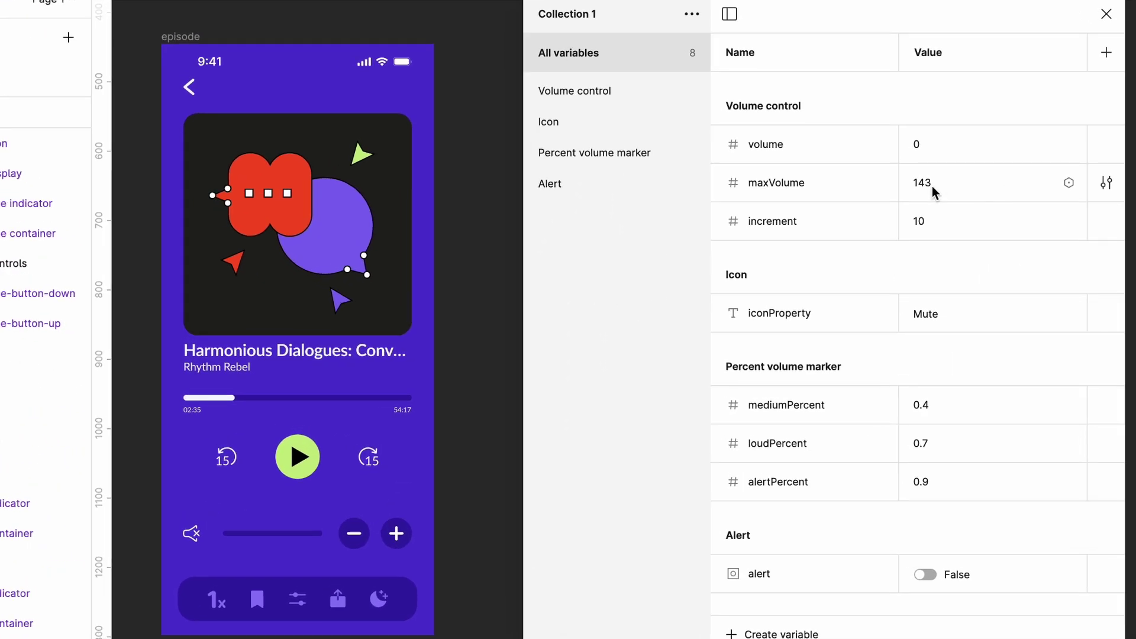
left_click(873, 224)
type("160")
key("Return")
left_click(925, 230)
type("12")
key("Return")
left_click(926, 406)
type(".3")
key("Return")
Preview the prototype and raise the volume to full to trigger the warning
key("shift+space")
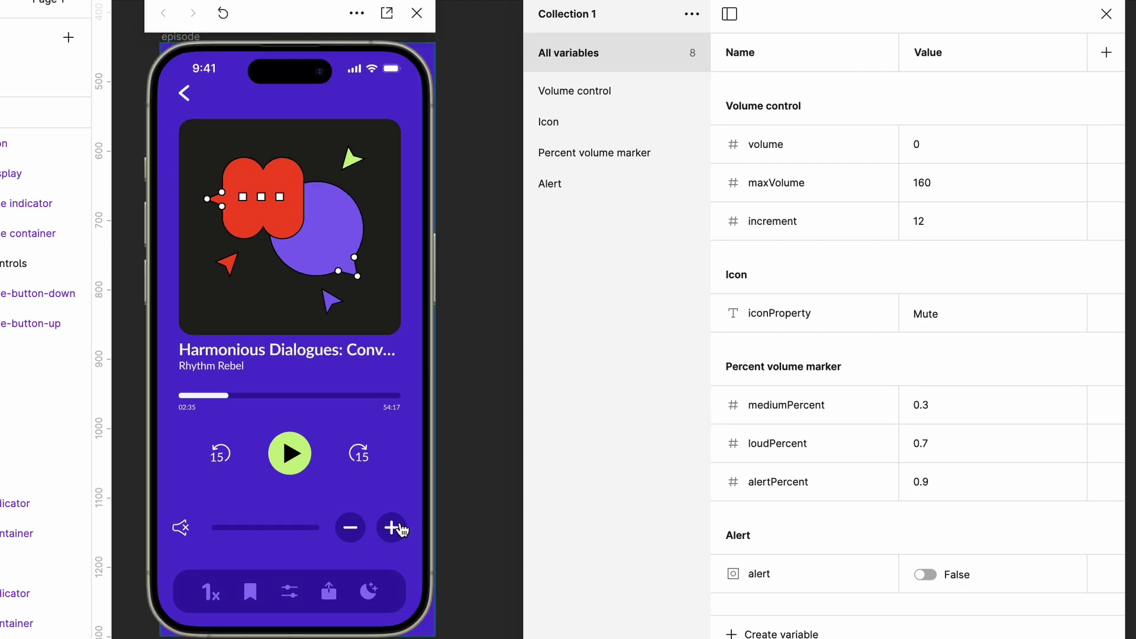
left_click(392, 528)
left_click(393, 527)
left_click(392, 528)
left_click(392, 528)
left_click(392, 528)
left_click(392, 528)
left_click(392, 528)
left_click(393, 528)
Lower the preview volume near minimum to dismiss the warning
left_click(358, 536)
left_click(358, 536)
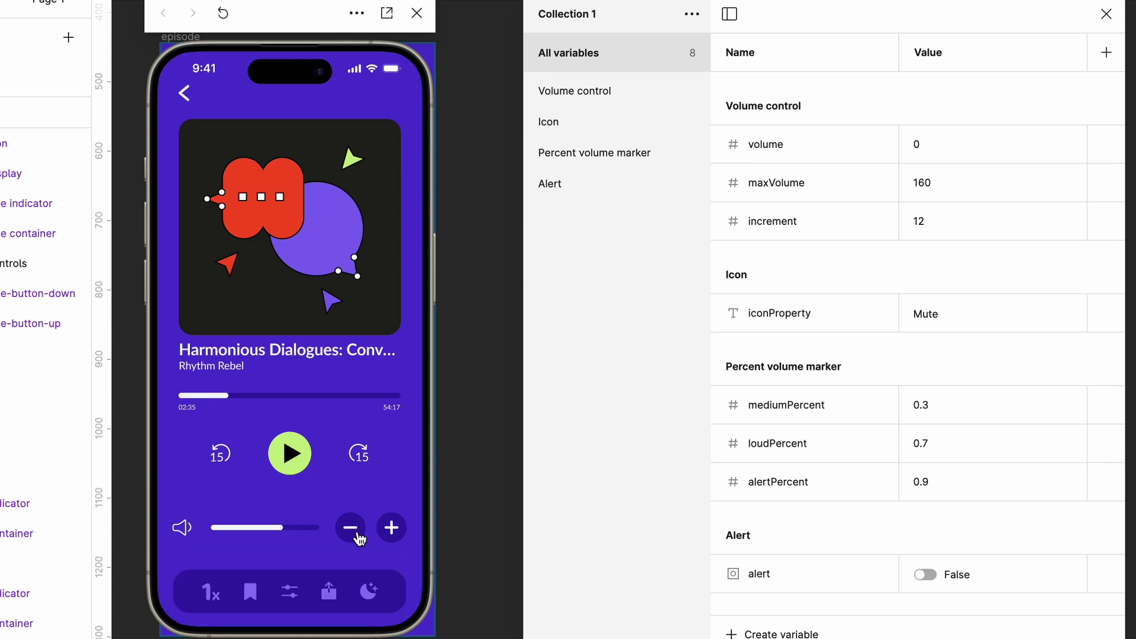
left_click(358, 536)
left_click(357, 537)
left_click(358, 536)
left_click(358, 537)
left_click(357, 536)
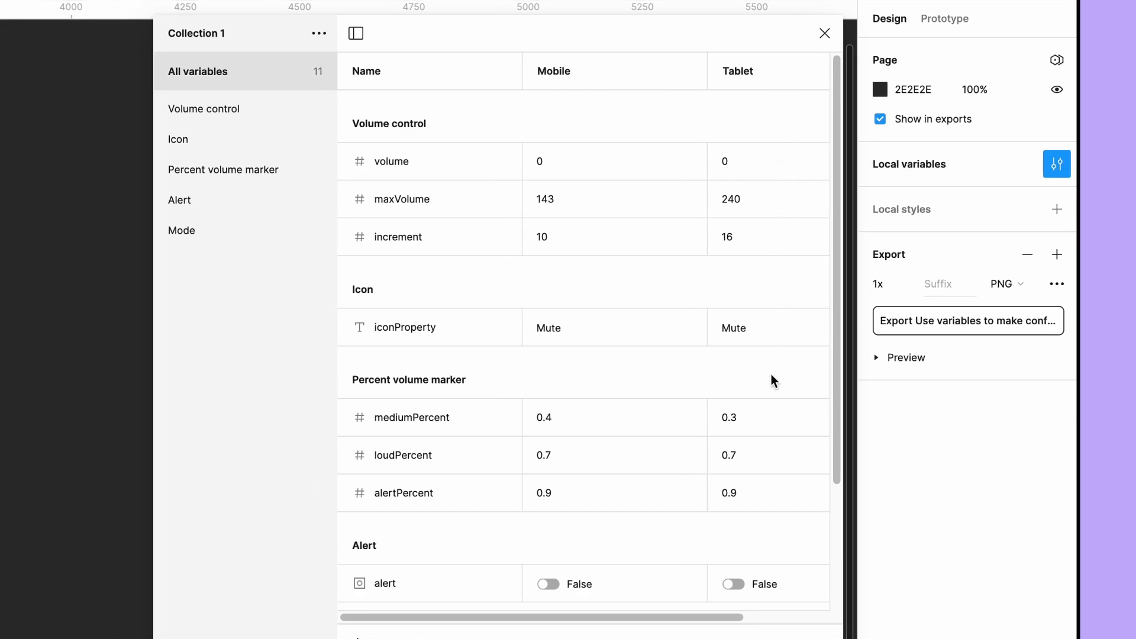
Duplicate the phone's volume row into the tablet frame, hugging its content and centred horizontally
scroll(771, 376, "down", 5)
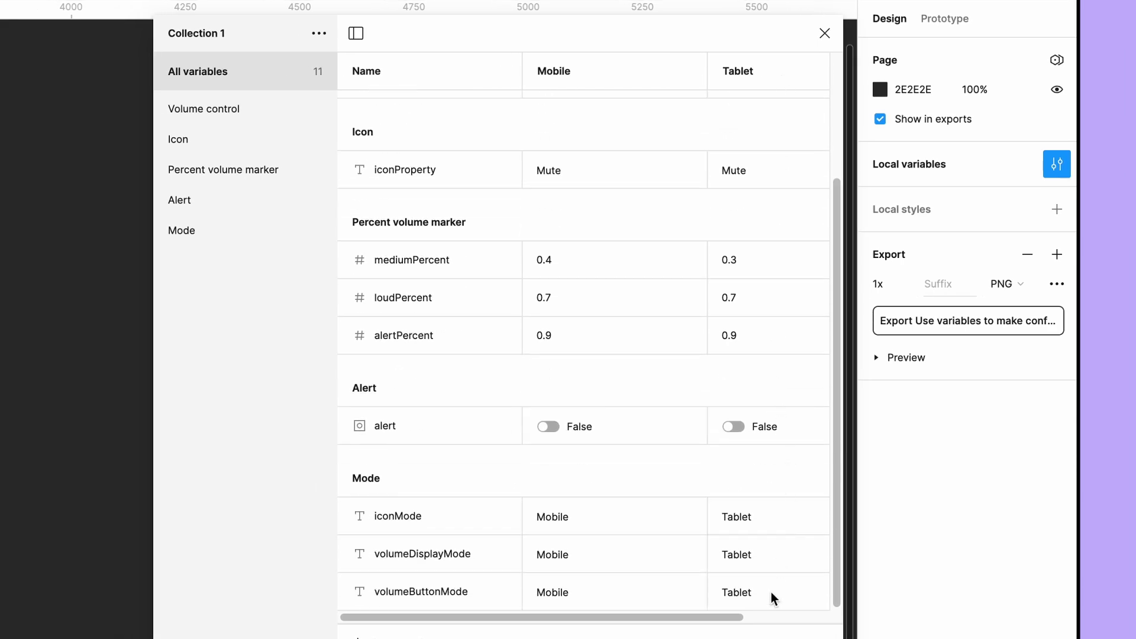
left_click(825, 33)
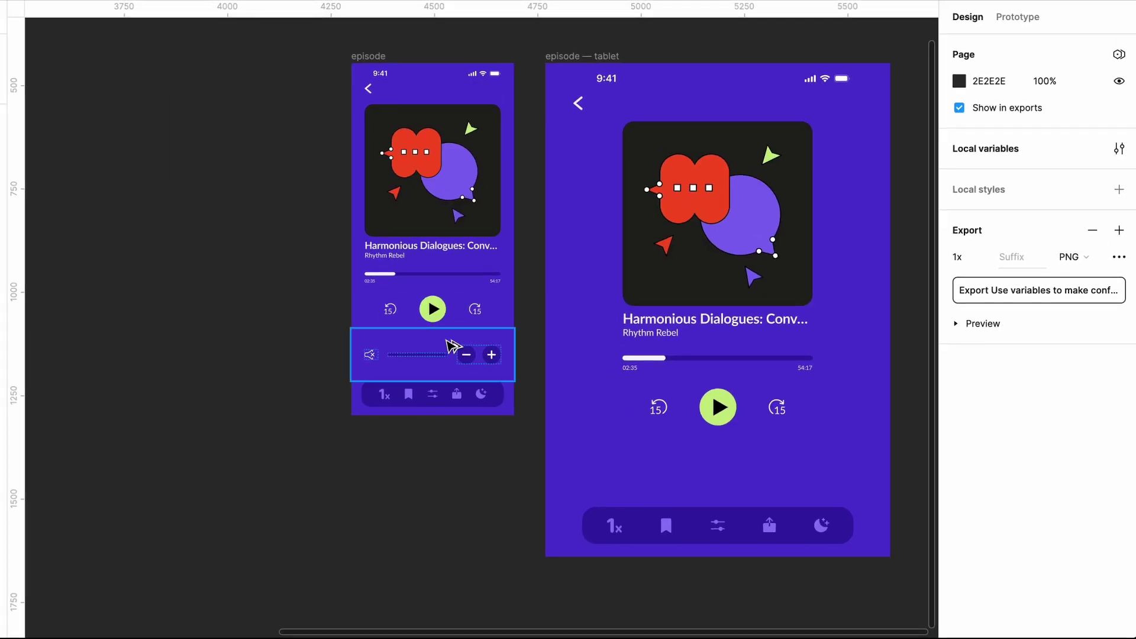
left_click(382, 349)
left_click_drag(464, 349, 759, 458)
left_click(1120, 88)
left_click(986, 47)
Preview the tablet frame and raise the volume to full to show the warning
left_click(587, 56)
key("shift+space")
left_click(326, 514)
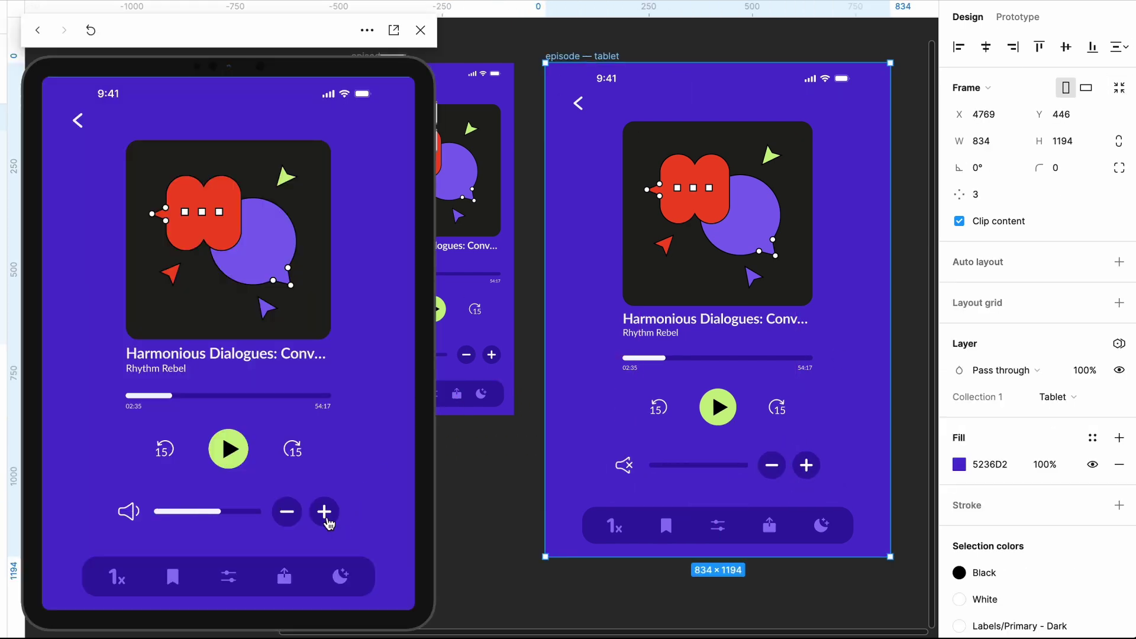
left_click(326, 514)
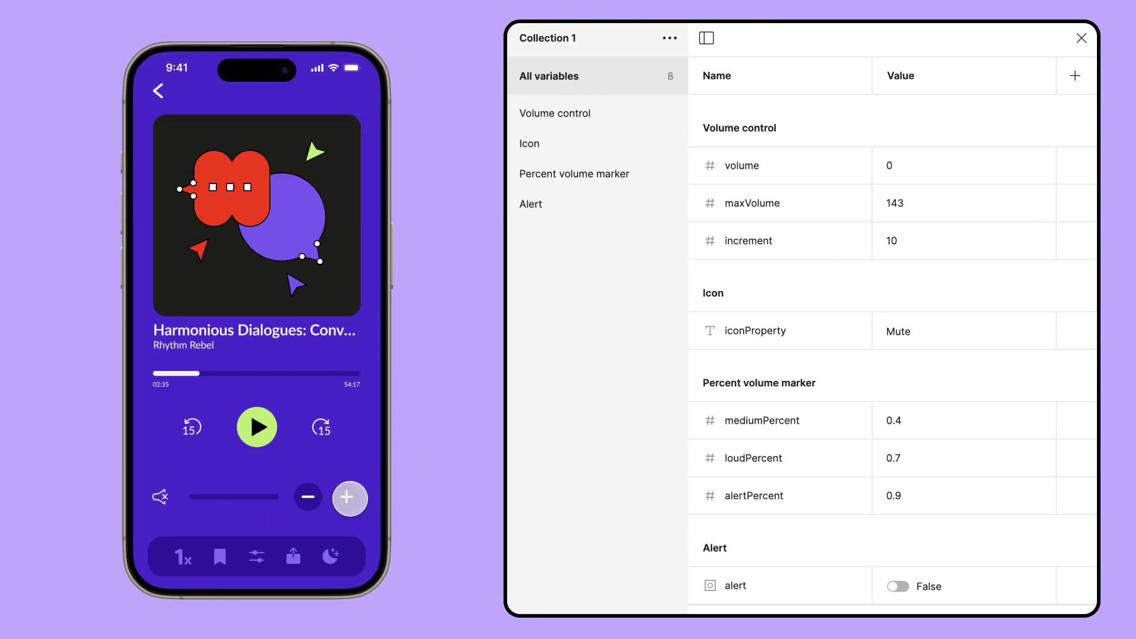
Raise the phone preview's volume five steps until the red bar and Volume warning appear
left_click(350, 497)
left_click(350, 498)
left_click(349, 498)
left_click(349, 498)
left_click(349, 497)
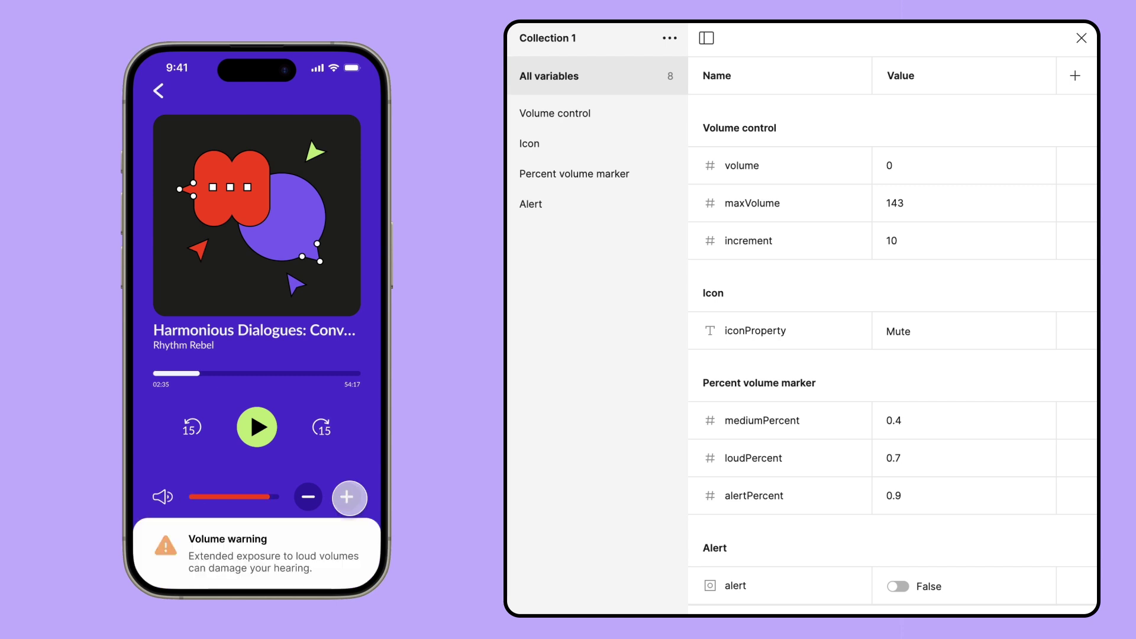